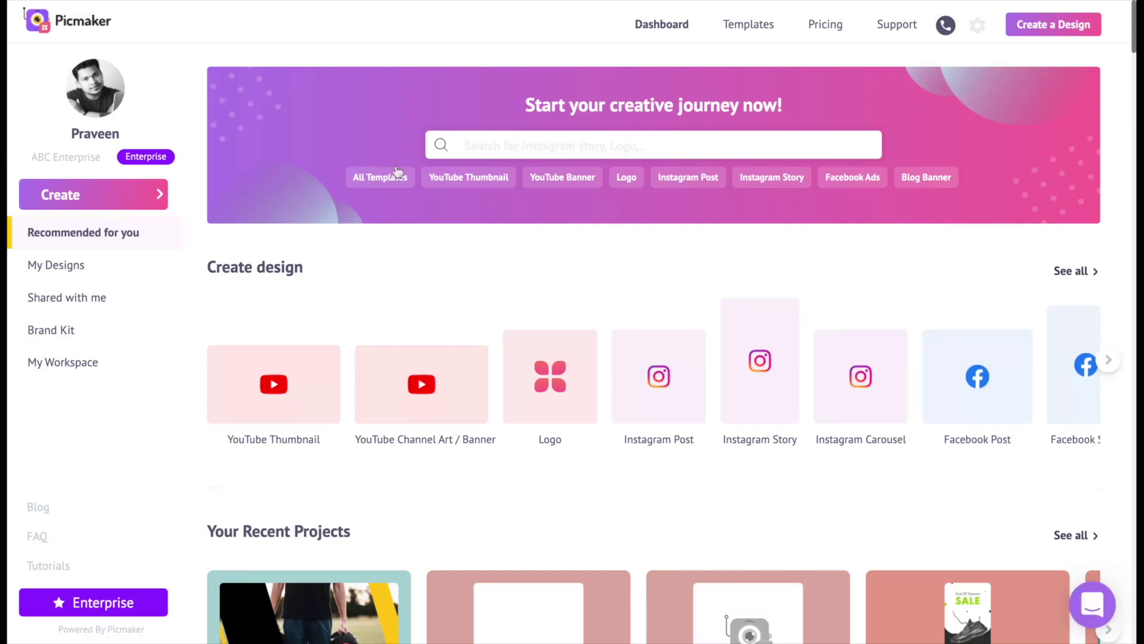
# Create a new design from the YouTube Channel Art / Banner card under Create design
pyautogui.click(441, 389)
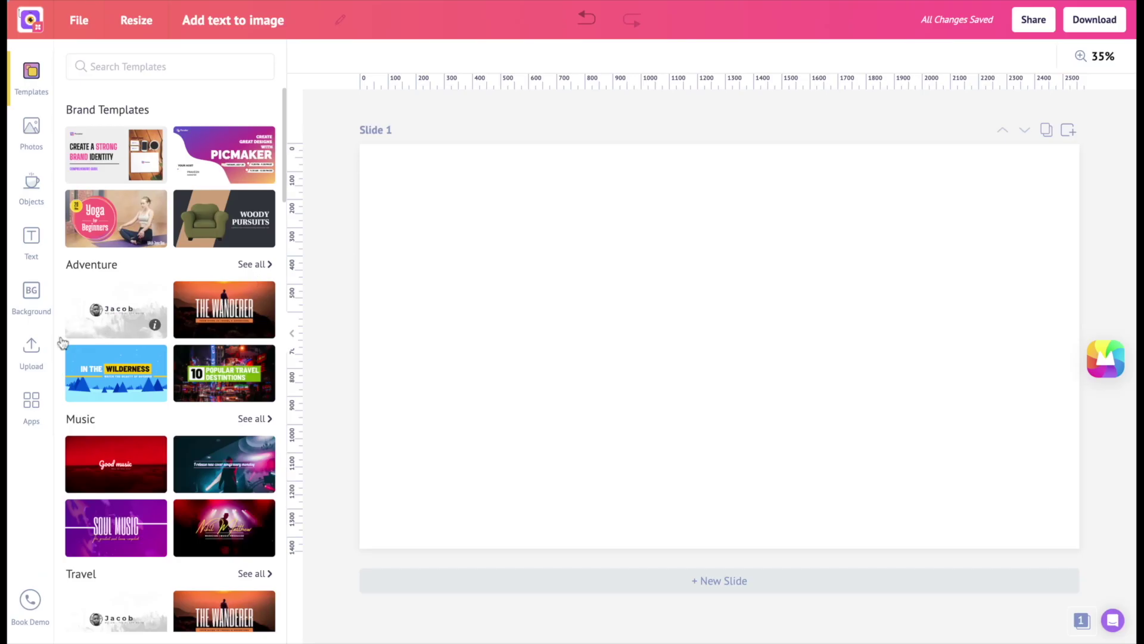
# Search the stock photo library for 'dumbell', then highlight the Starter plan's premium-image allowance
pyautogui.click(31, 348)
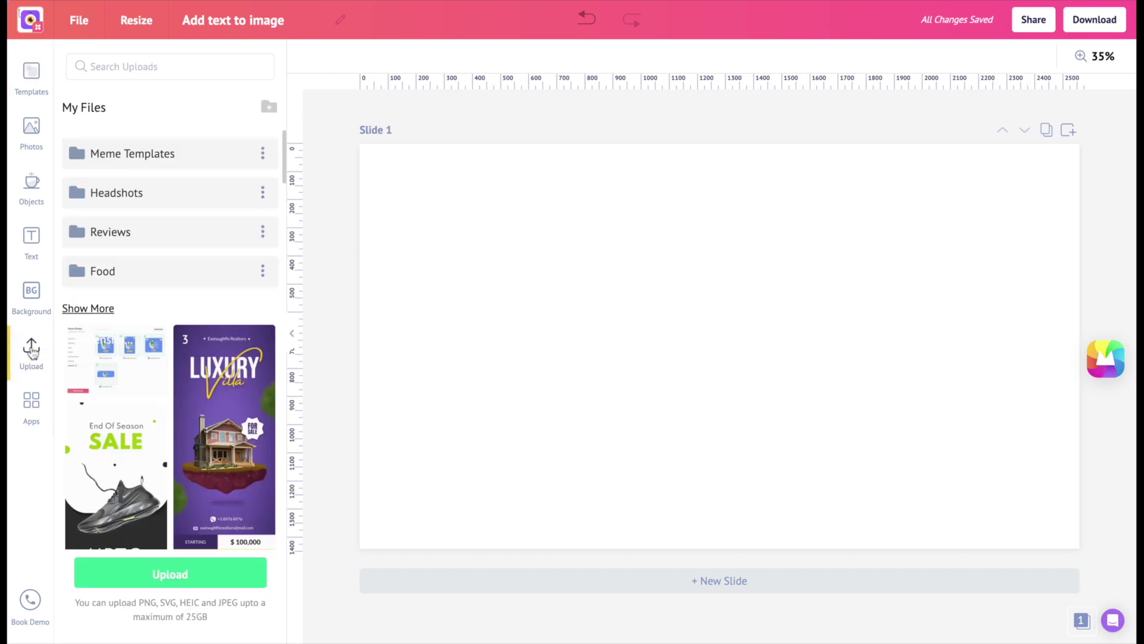
pyautogui.click(33, 125)
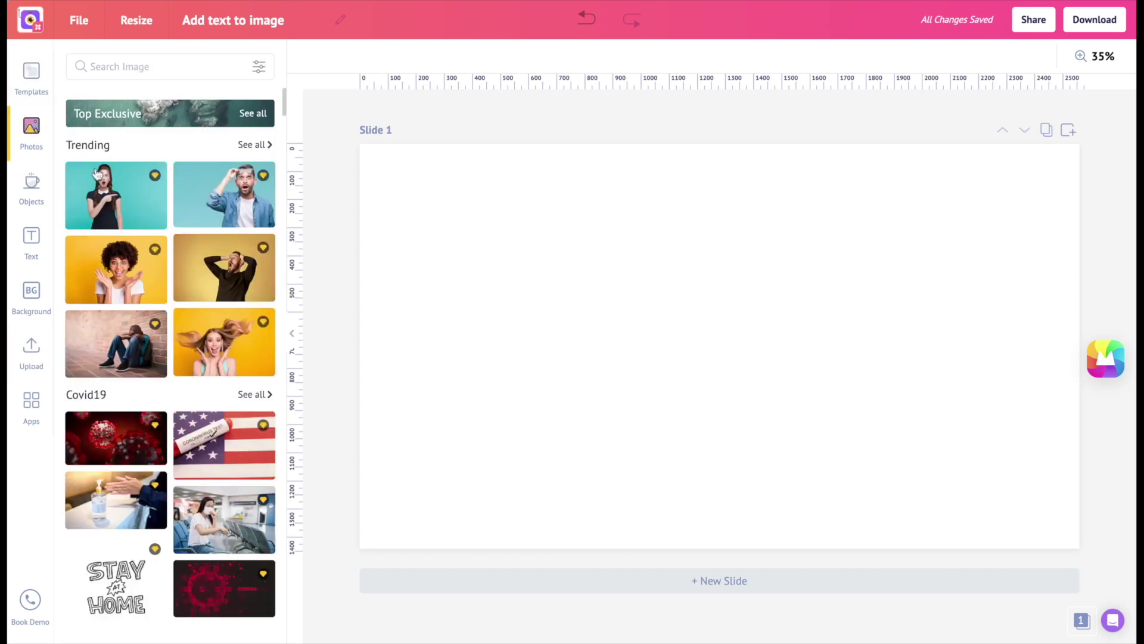
pyautogui.scroll(-10, 174, 273)
pyautogui.scroll(-9, 174, 272)
pyautogui.click(191, 59)
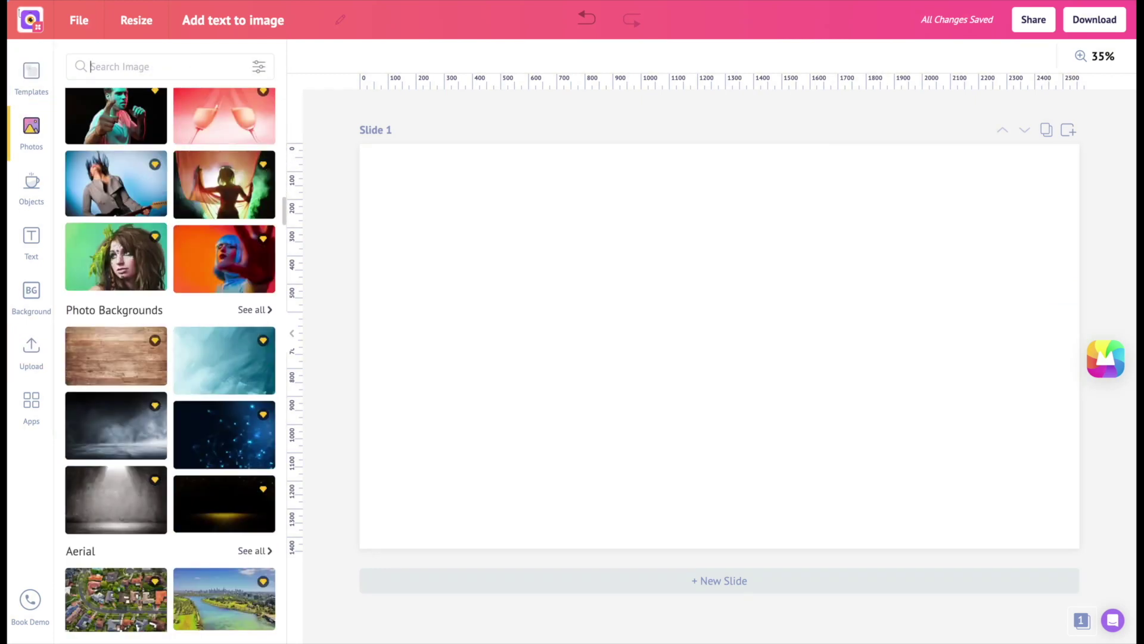
pyautogui.write('dumbell')
pyautogui.press('Return')
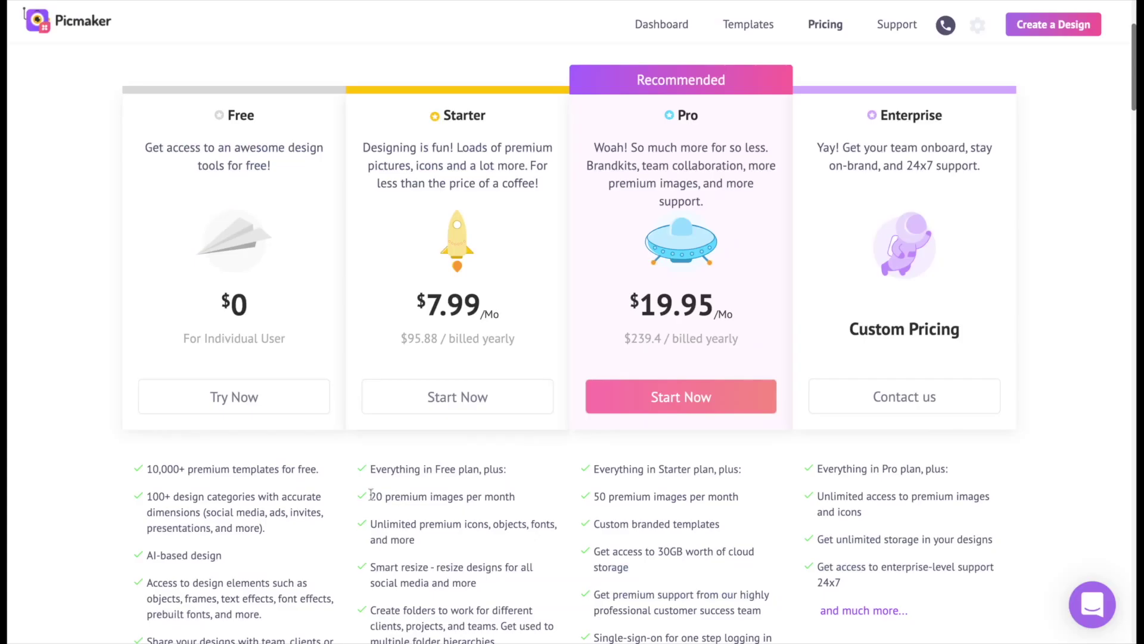
pyautogui.moveTo(370, 495); pyautogui.dragTo(515, 496)
pyautogui.moveTo(596, 495); pyautogui.dragTo(748, 498)
pyautogui.click(740, 517)
pyautogui.doubleClick(692, 115)
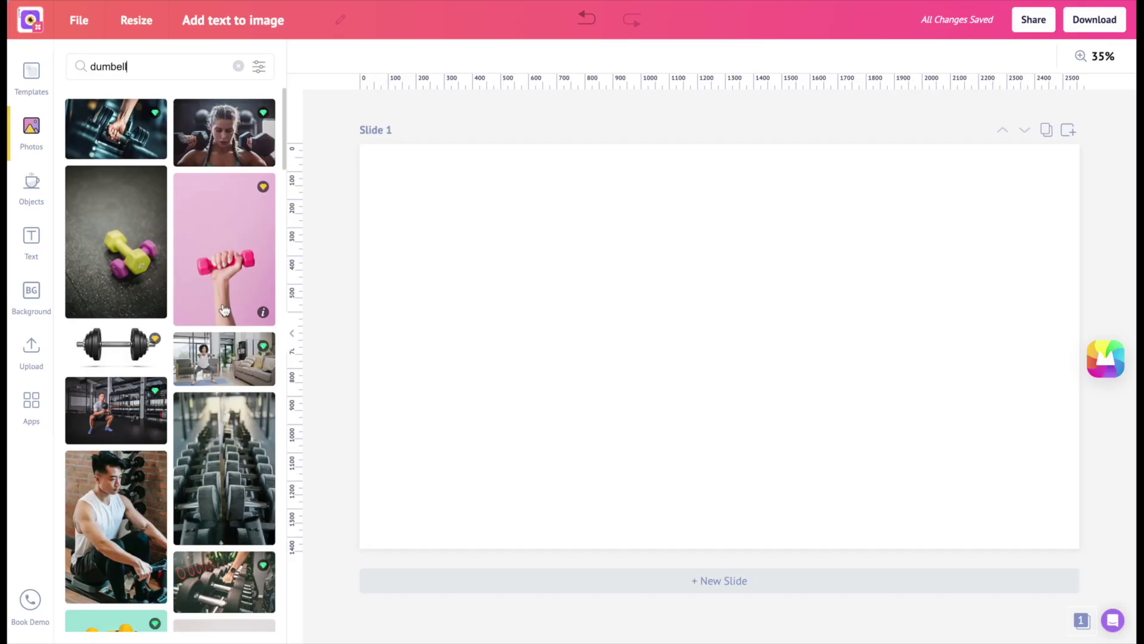
pyautogui.scroll(-10, 225, 309)
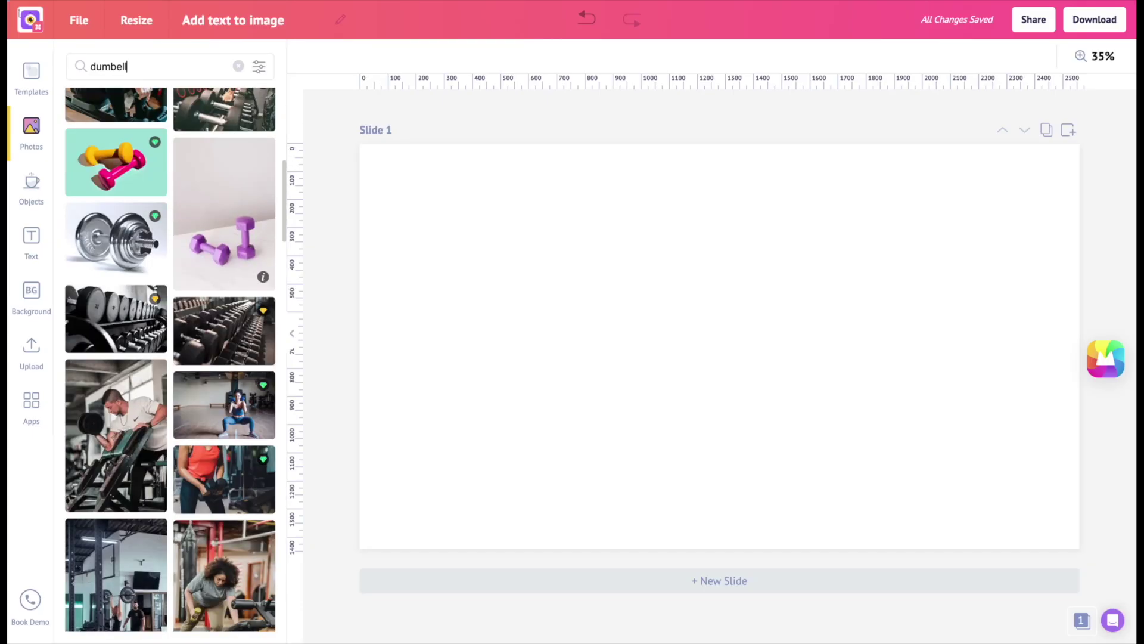
# Add the gym curl photo, stretch it to fill the slide and apply a crop
pyautogui.scroll(-1, 170, 358)
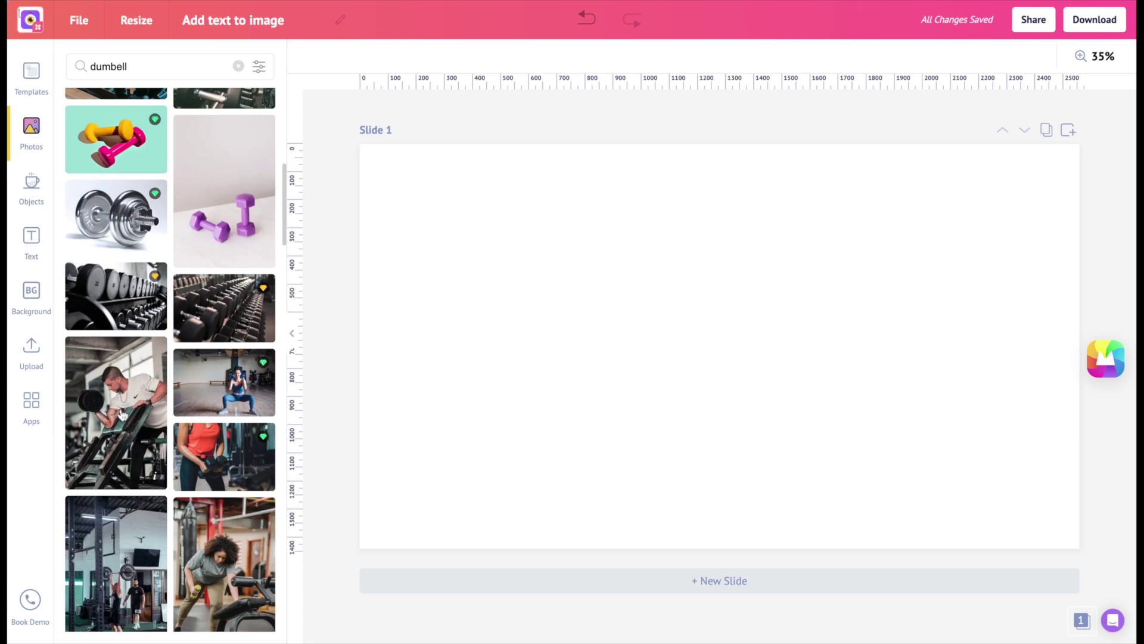
pyautogui.click(114, 428)
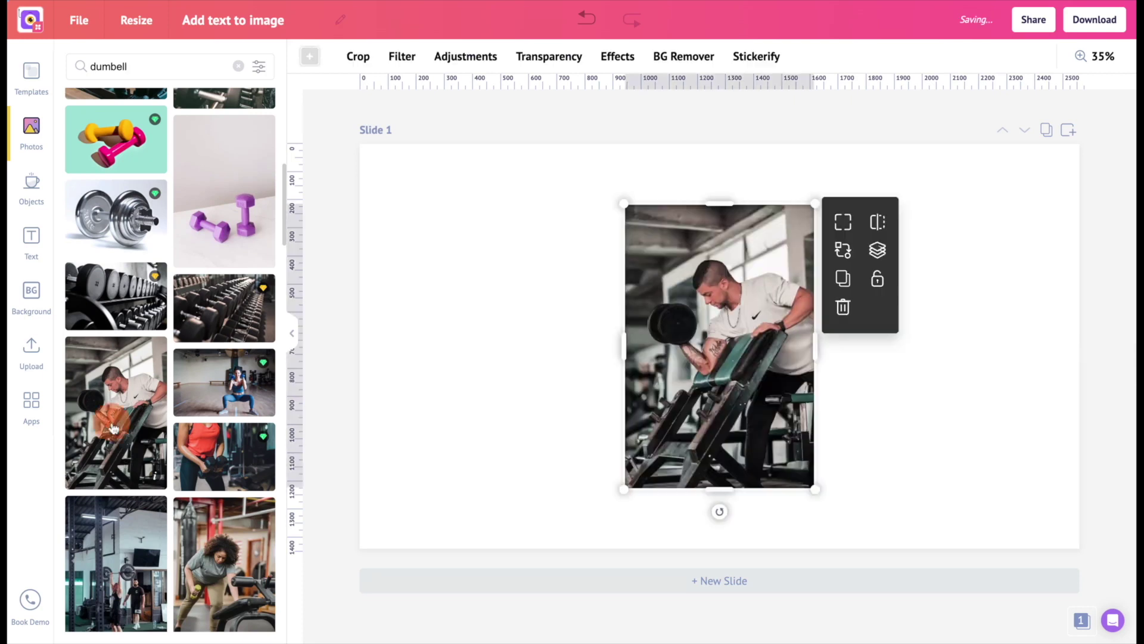
pyautogui.click(842, 230)
pyautogui.doubleClick(746, 257)
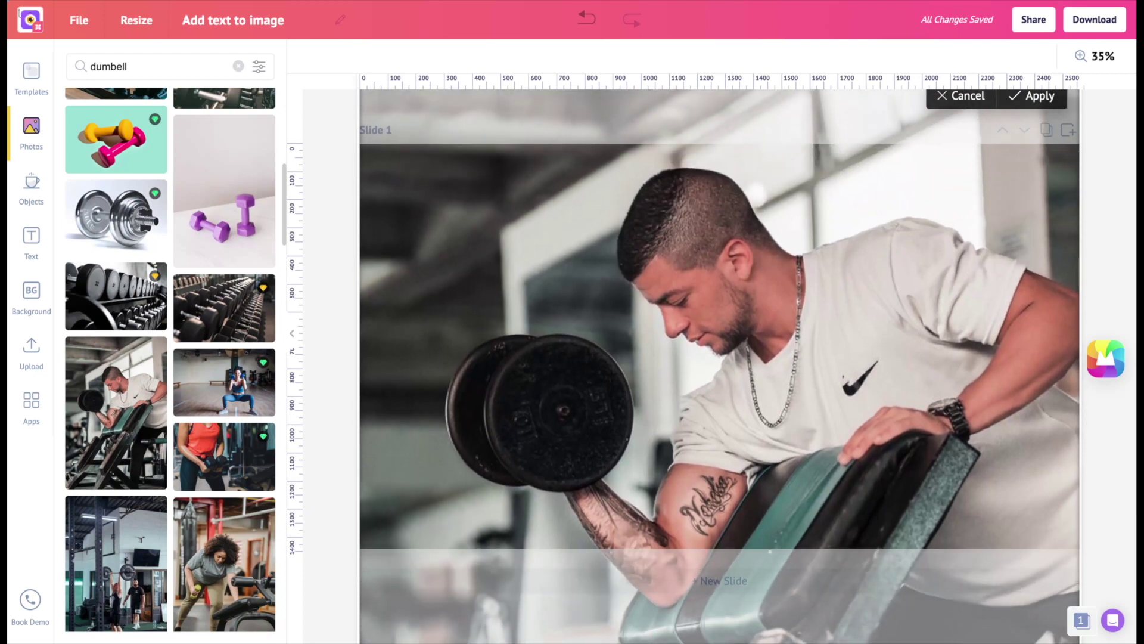
pyautogui.click(1040, 97)
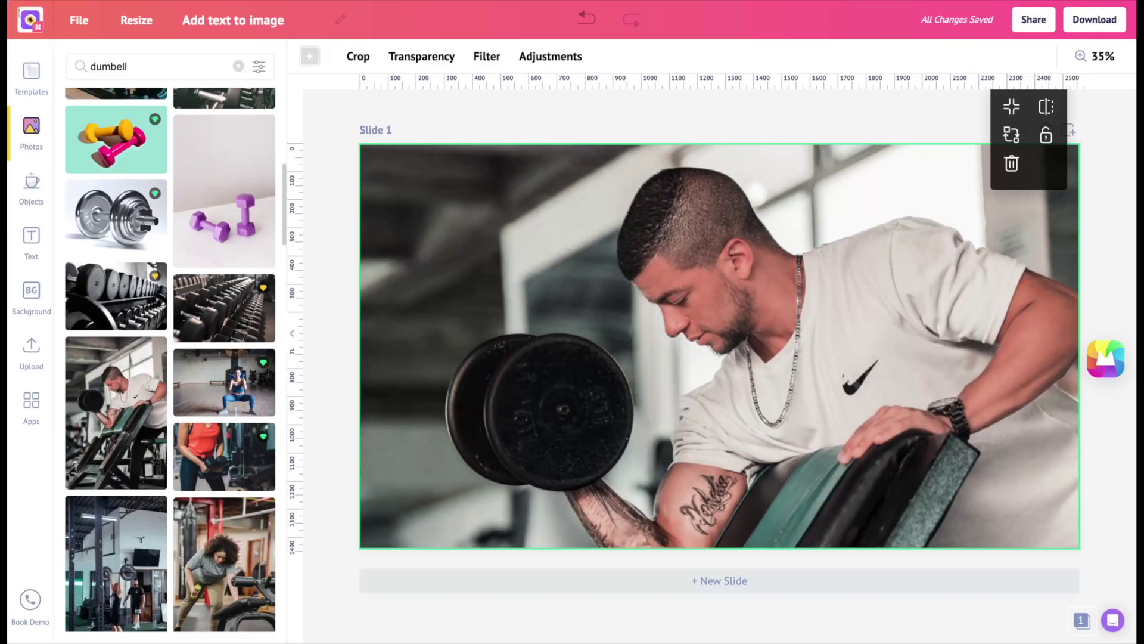
# Tint the gym photo with a black colour overlay
pyautogui.click(310, 59)
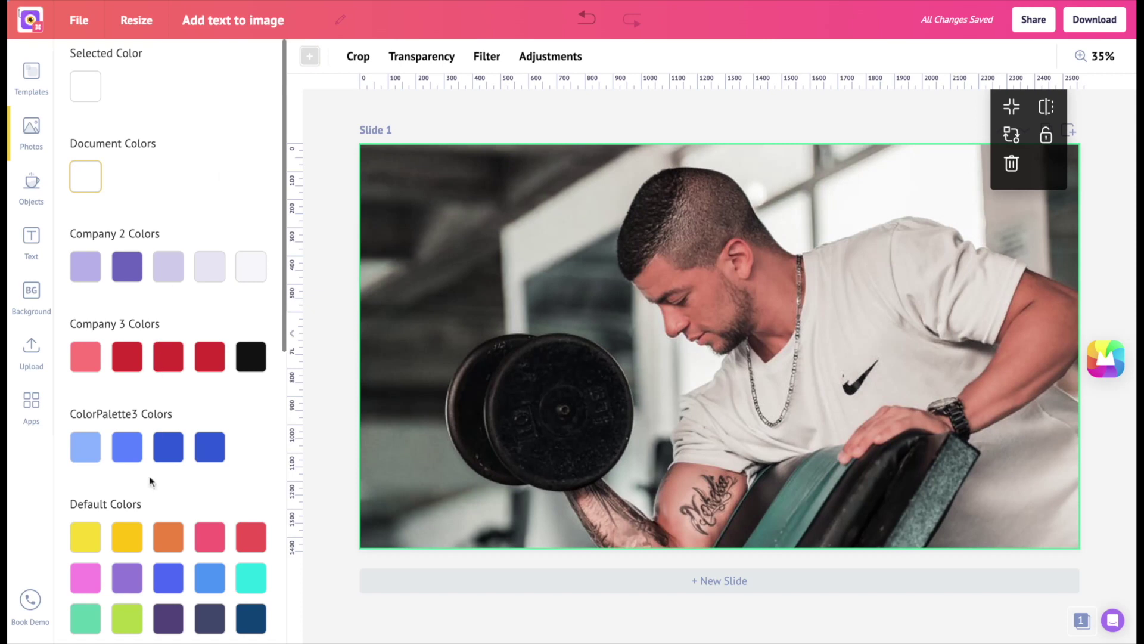
pyautogui.click(252, 357)
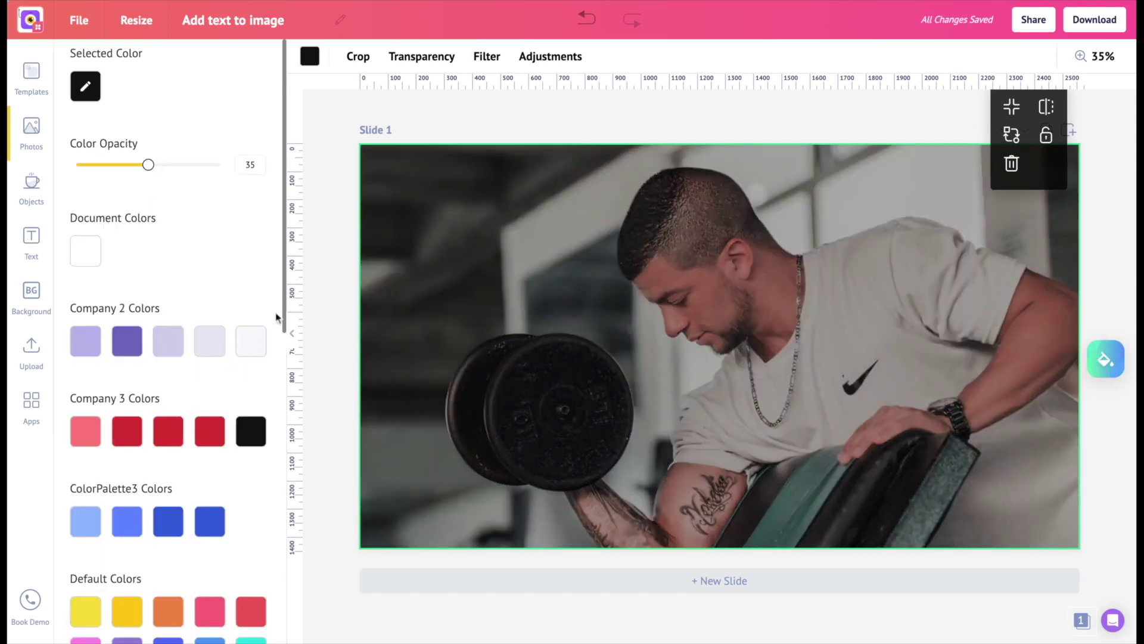
pyautogui.click(421, 56)
# Lighten the photo's black tint slightly and place the yellow rectangle across the slide
pyautogui.moveTo(492, 95); pyautogui.dragTo(489, 94)
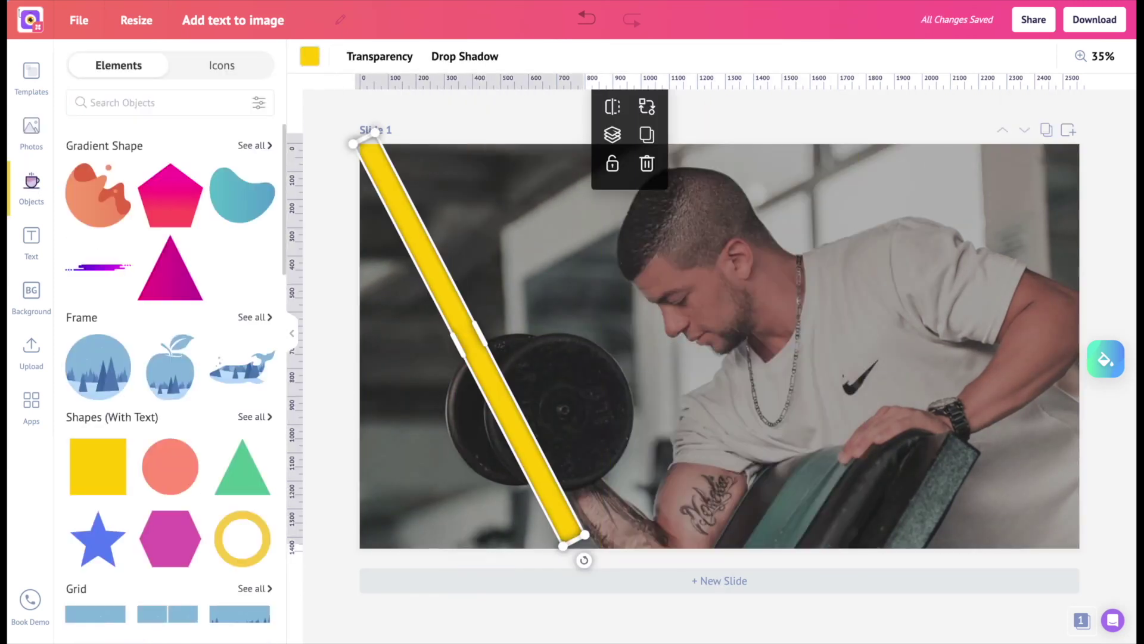
pyautogui.moveTo(417, 334); pyautogui.dragTo(402, 298)
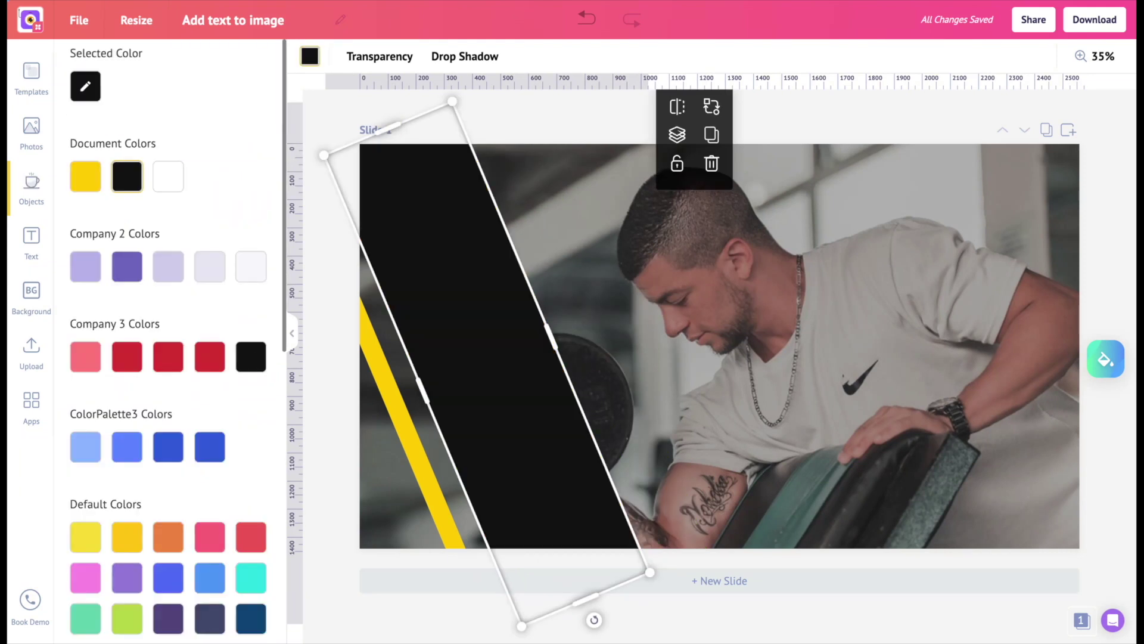
pyautogui.click(452, 229)
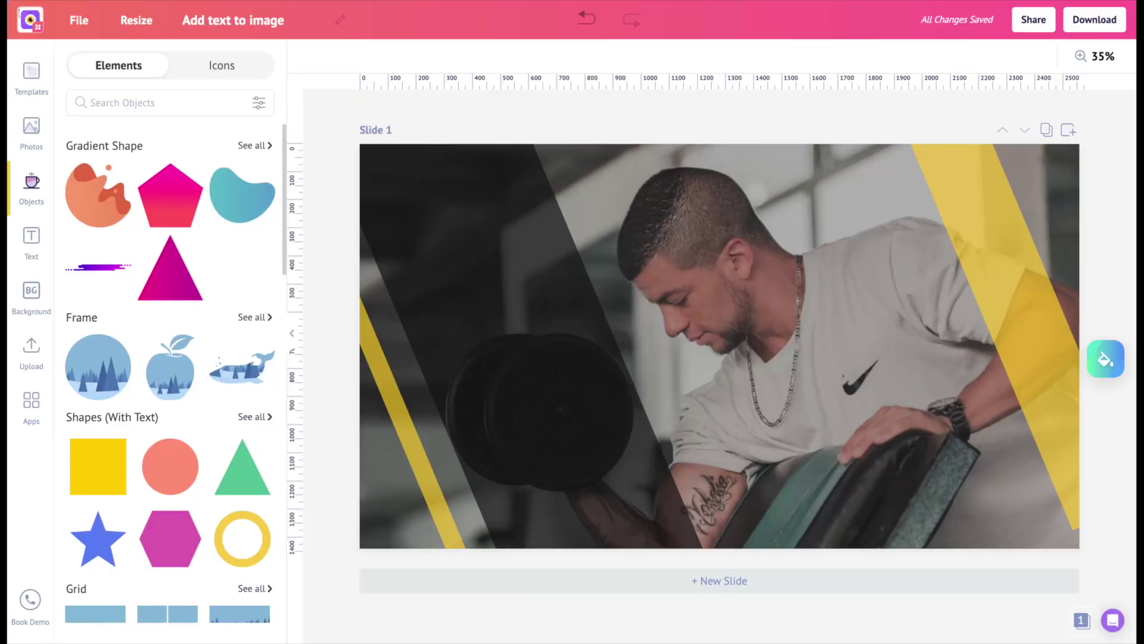
# Browse the list of ready-made text styles
pyautogui.click(30, 241)
pyautogui.scroll(-2, 166, 440)
pyautogui.scroll(-10, 165, 440)
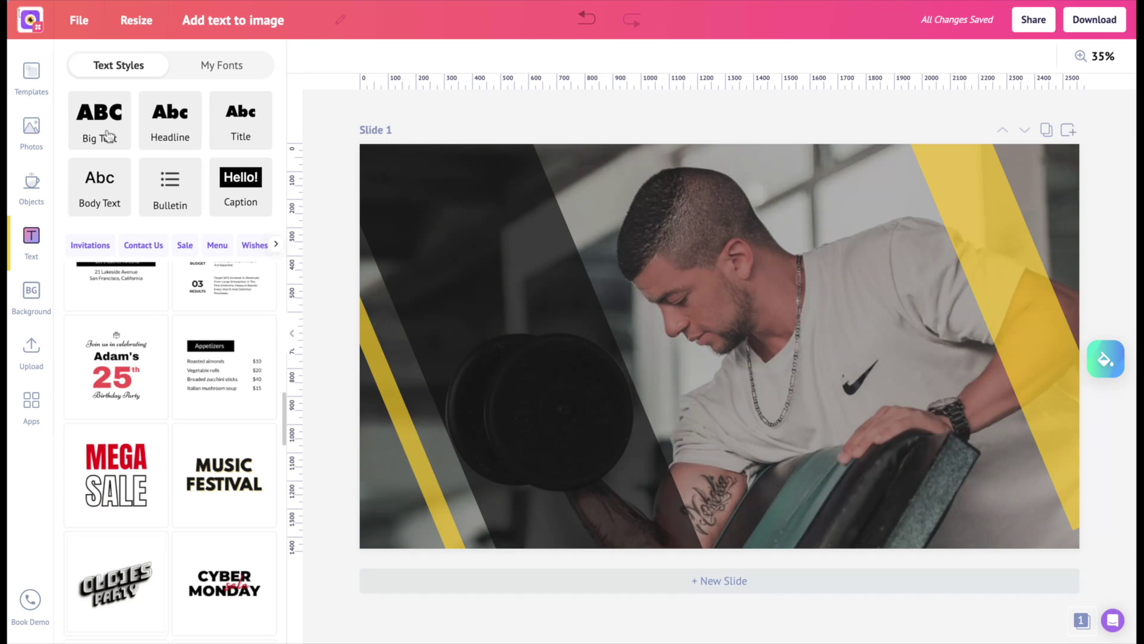
# Add a Big Text heading in white reading 'LIFT IT'
pyautogui.click(107, 134)
pyautogui.click(492, 58)
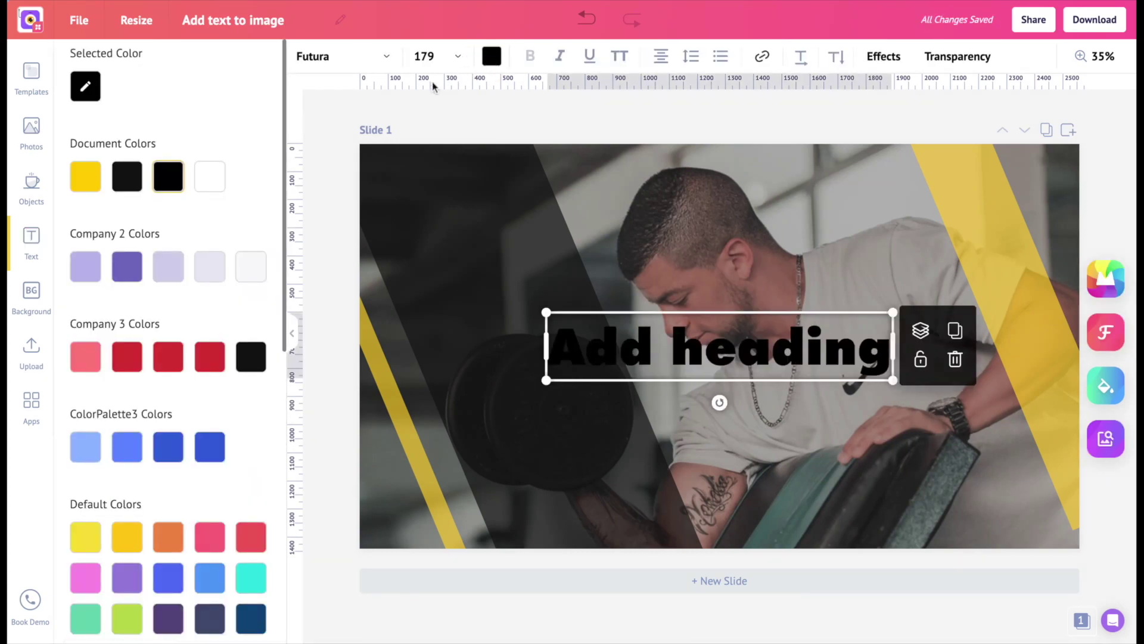
pyautogui.click(208, 188)
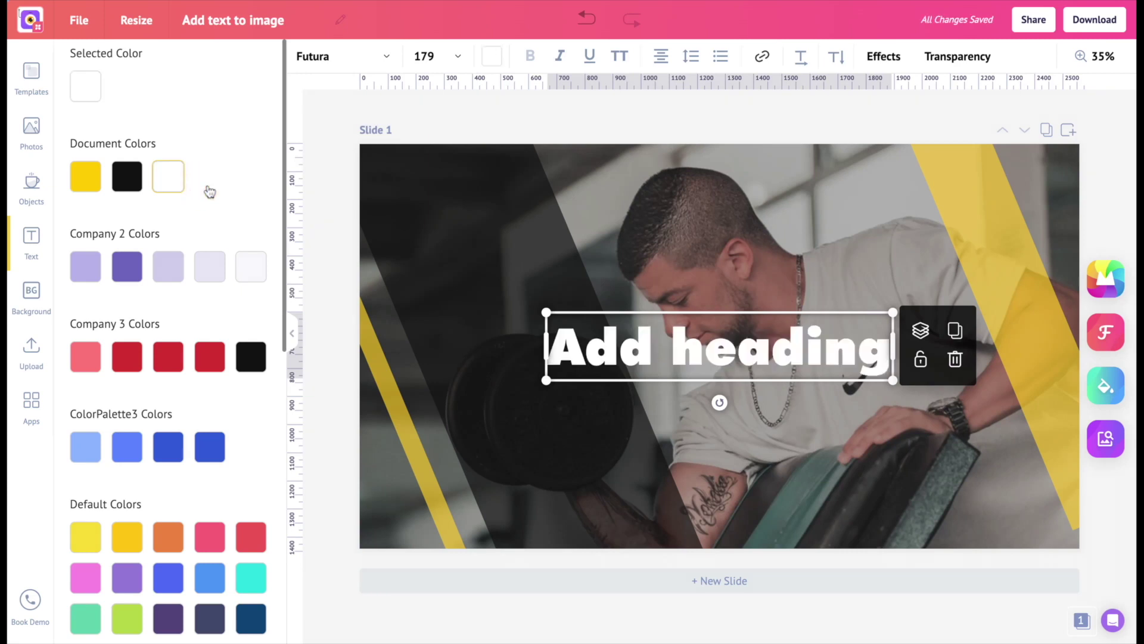
pyautogui.tripleClick(669, 350)
pyautogui.write('LIFT IT')
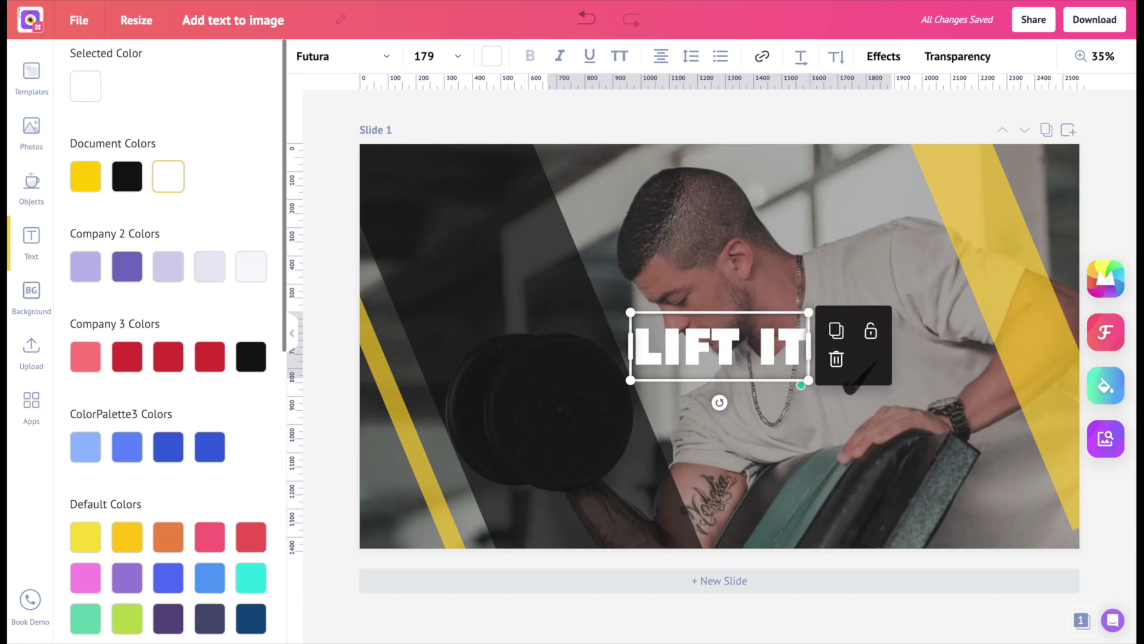
# Set the LIFT IT heading font to Montserrat ExtraBold
pyautogui.click(305, 58)
pyautogui.click(172, 57)
pyautogui.write('mON')
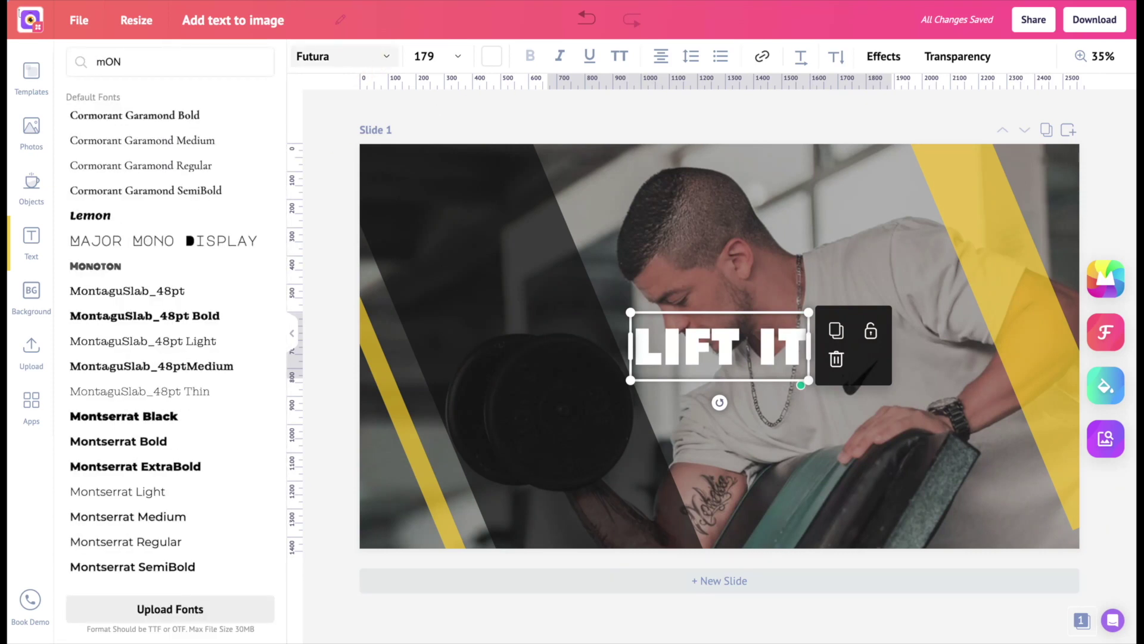
pyautogui.write('T')
pyautogui.click(158, 290)
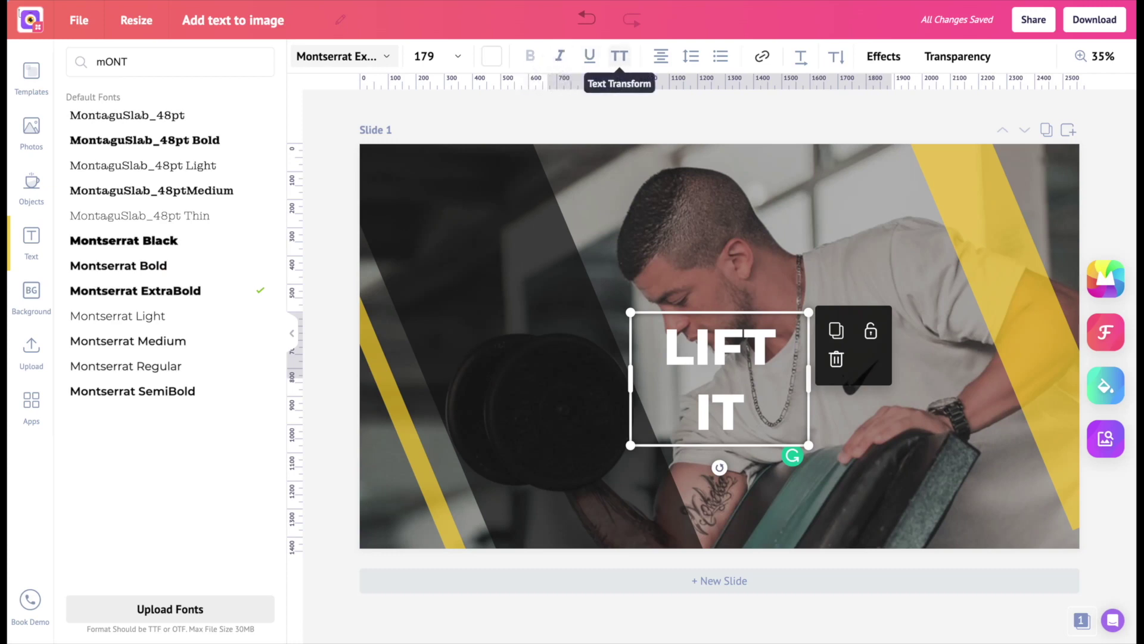
# Keep LIFT IT at full opacity, enlarge it onto one line and move it lower left
pyautogui.click(951, 58)
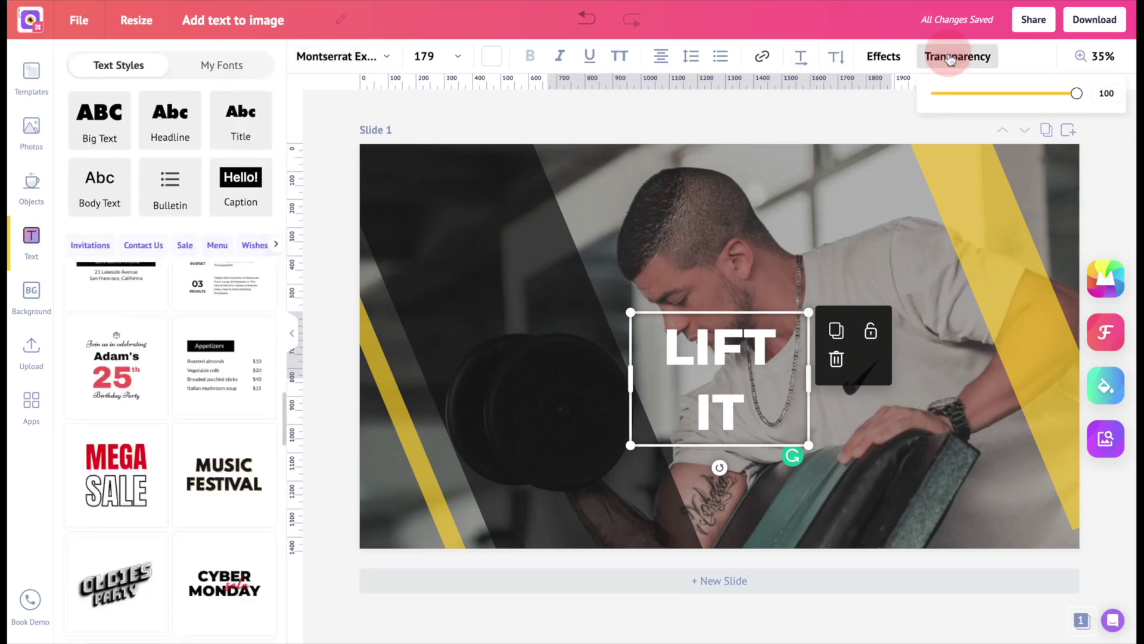
pyautogui.moveTo(1078, 97)
pyautogui.mouseDown()
pyautogui.moveTo(1009, 94)
pyautogui.moveTo(1078, 93)
pyautogui.mouseUp()
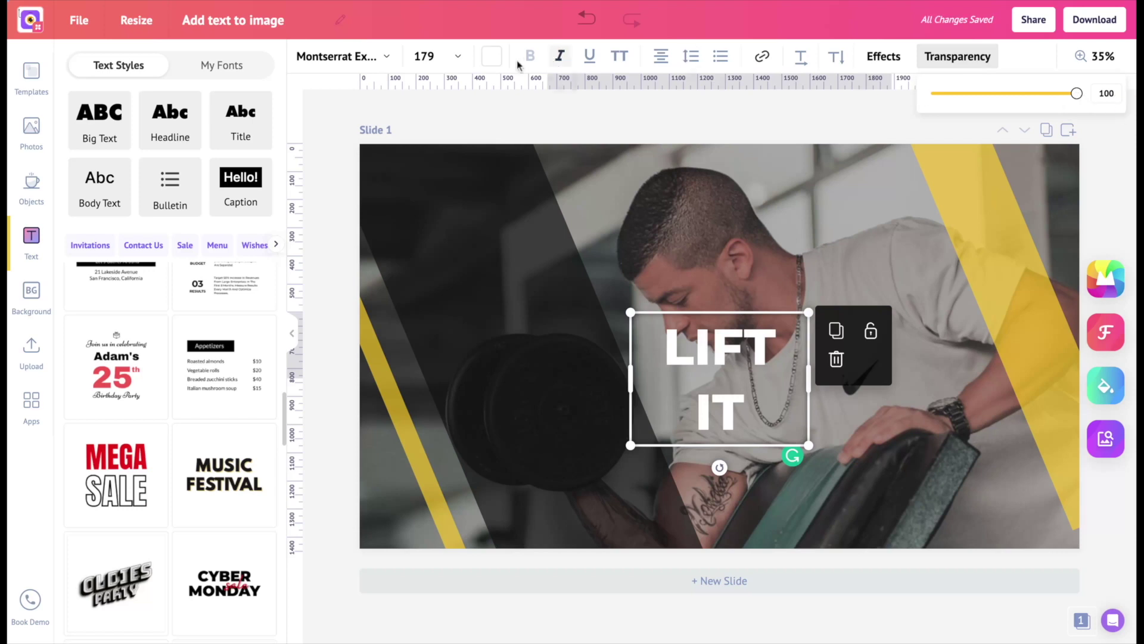
pyautogui.click(458, 56)
pyautogui.moveTo(808, 379); pyautogui.dragTo(855, 416)
pyautogui.moveTo(774, 358); pyautogui.dragTo(639, 418)
pyautogui.press('Escape')
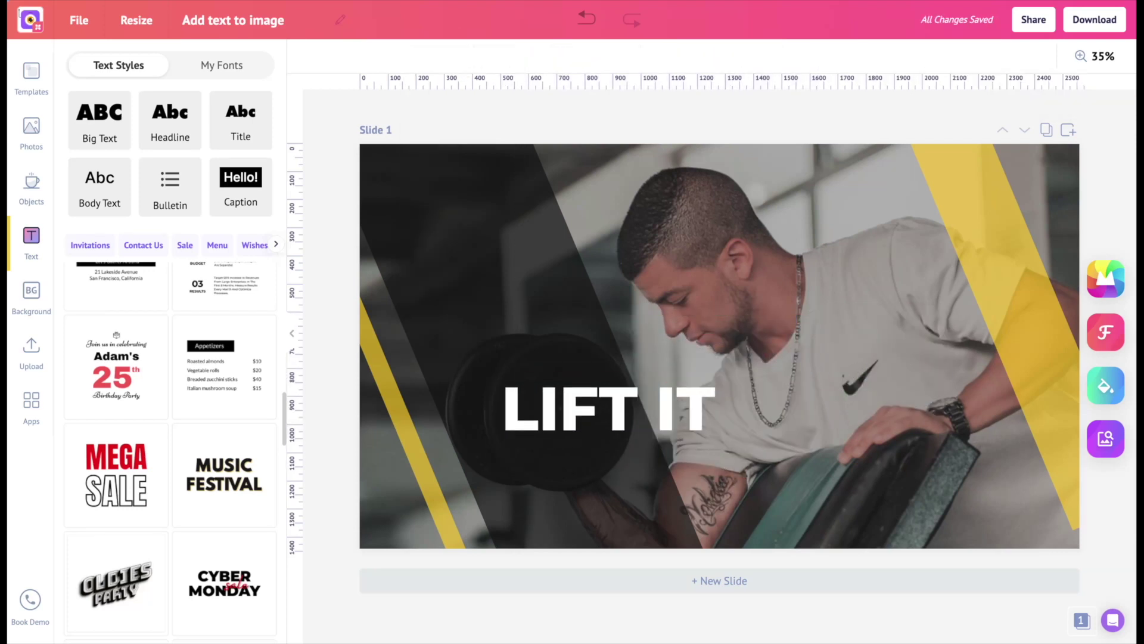
# Add a smaller caption text box at the lower right of the banner
pyautogui.click(242, 181)
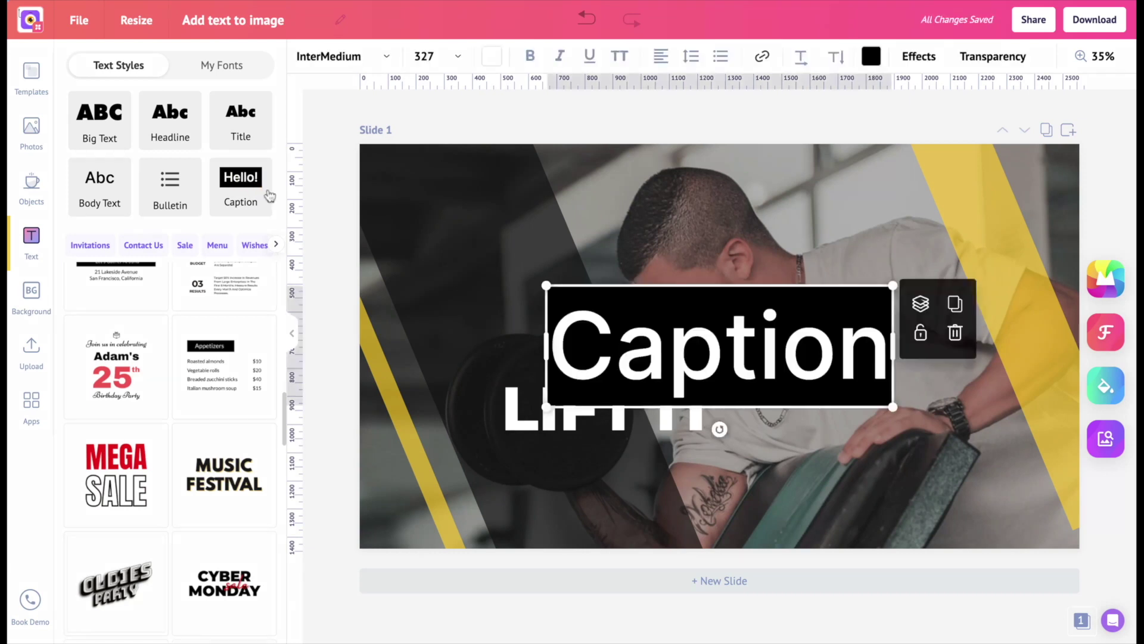
pyautogui.moveTo(669, 339); pyautogui.dragTo(773, 471)
pyautogui.moveTo(996, 536); pyautogui.dragTo(1044, 471)
pyautogui.doubleClick(772, 467)
# Enter the coach's name in the caption in Montserrat Bold, shifted slightly left
pyautogui.write('COACH PRAVEEN')
pyautogui.click(339, 56)
pyautogui.click(215, 60)
pyautogui.write('MONT')
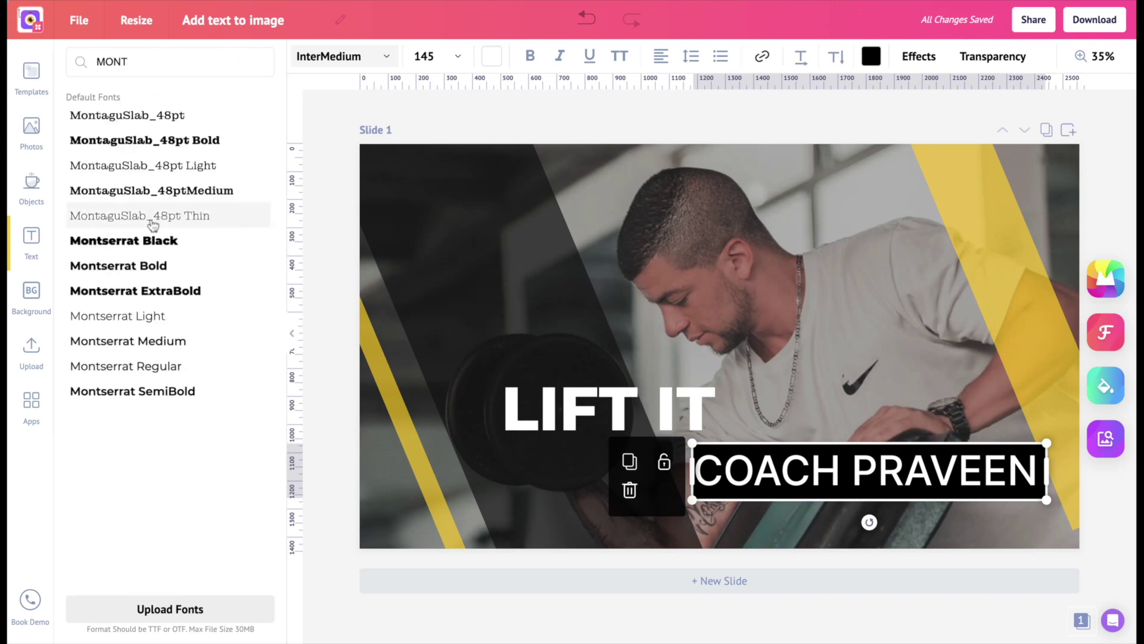
pyautogui.click(119, 266)
pyautogui.moveTo(883, 462); pyautogui.dragTo(848, 461)
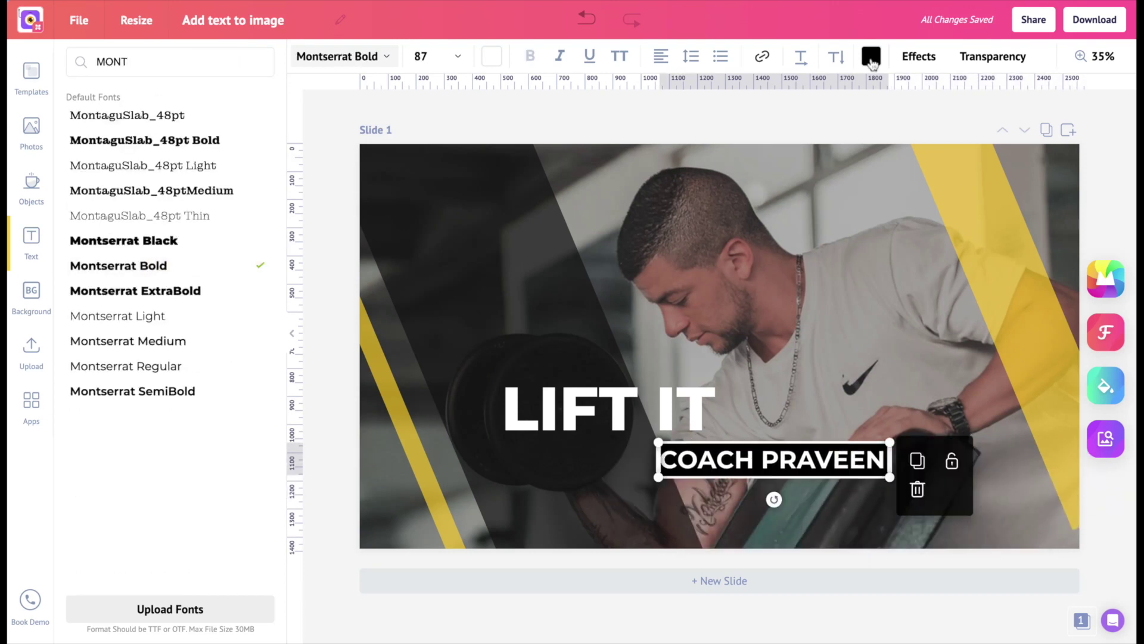
# Keep the caption's highlight black and make its text yellow
pyautogui.click(872, 56)
pyautogui.click(83, 181)
pyautogui.click(127, 177)
pyautogui.click(492, 56)
pyautogui.click(86, 178)
# Give LIFT IT the Splice text effect with a yellow splice colour
pyautogui.click(566, 411)
pyautogui.click(884, 56)
pyautogui.click(107, 327)
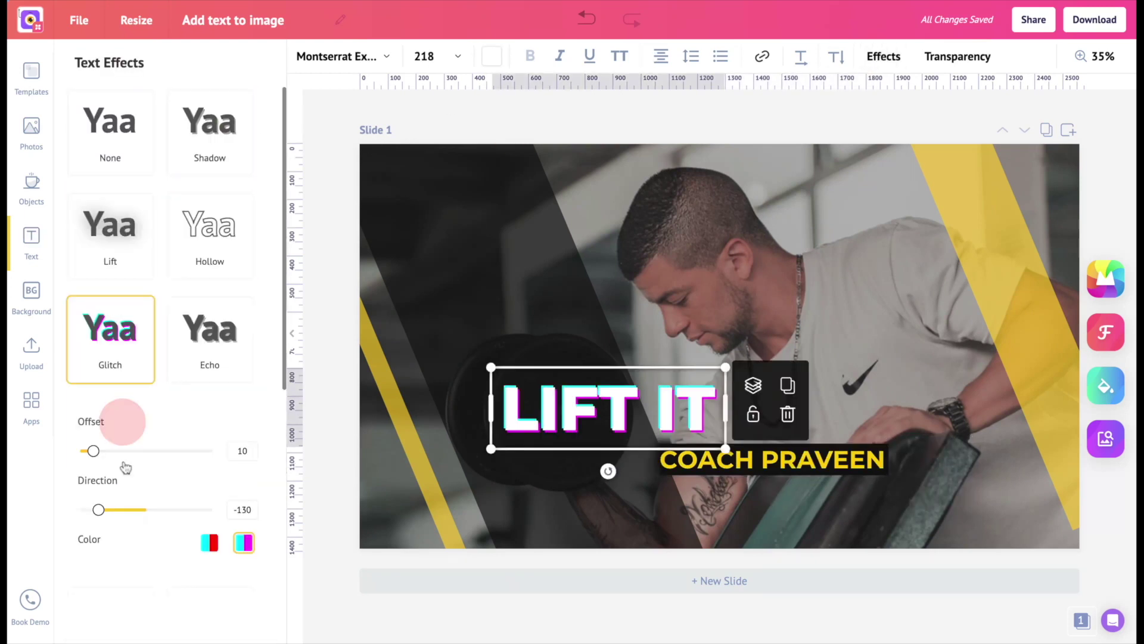
pyautogui.scroll(-2, 149, 357)
pyautogui.click(209, 299)
pyautogui.scroll(-5, 149, 418)
pyautogui.click(242, 301)
pyautogui.click(98, 128)
pyautogui.click(695, 292)
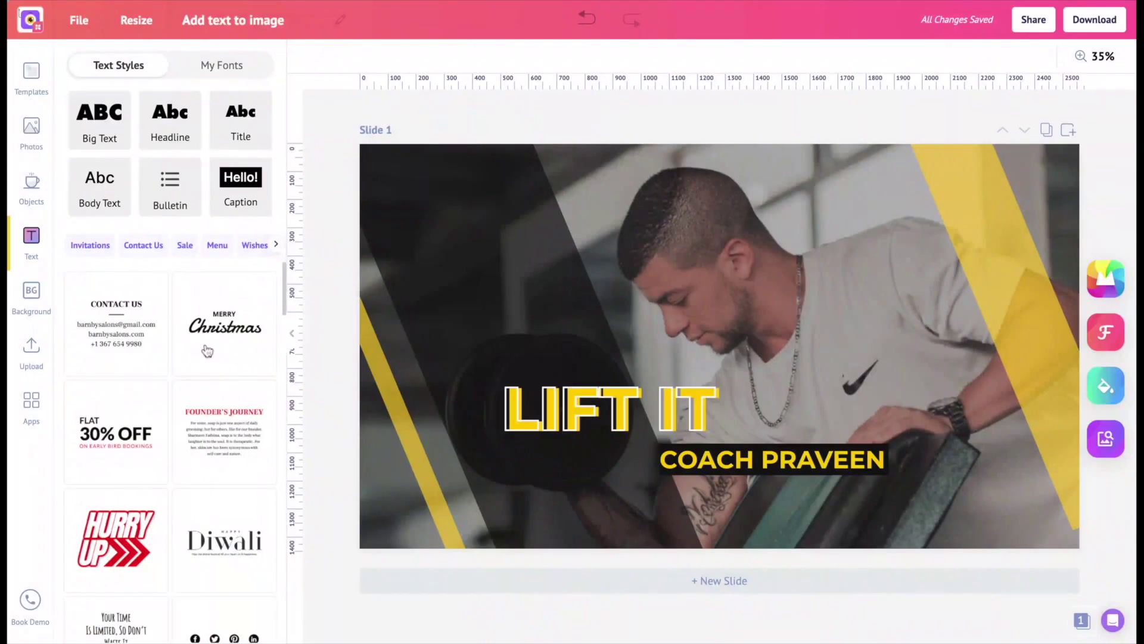
# Add the NOW OPEN text template and move it to the upper left, resized
pyautogui.scroll(-15, 207, 351)
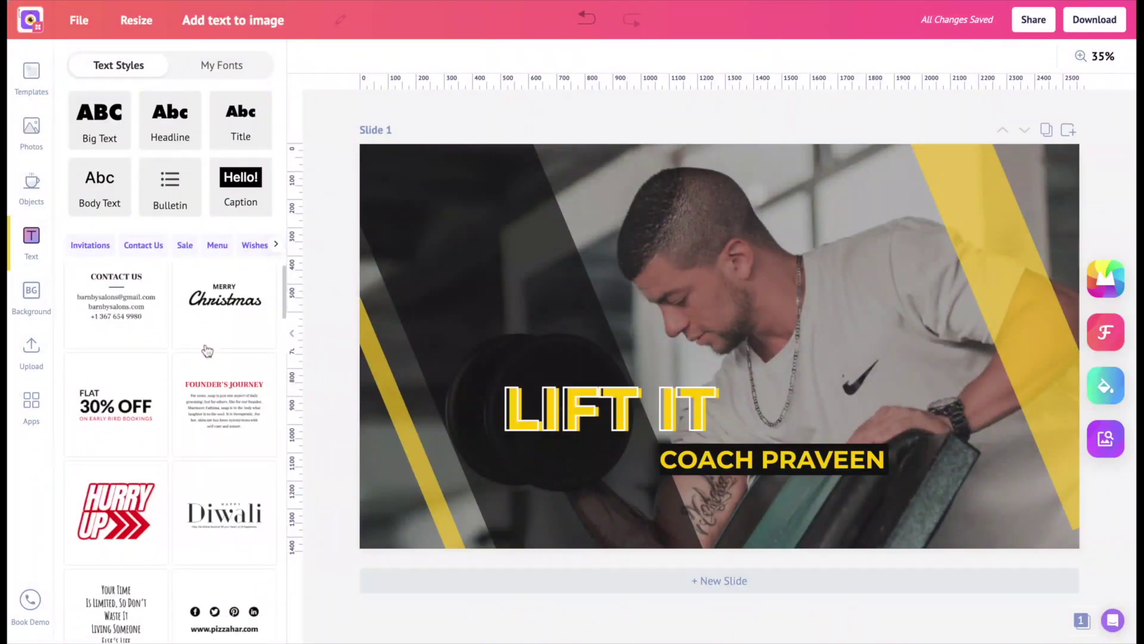
pyautogui.scroll(-8, 170, 452)
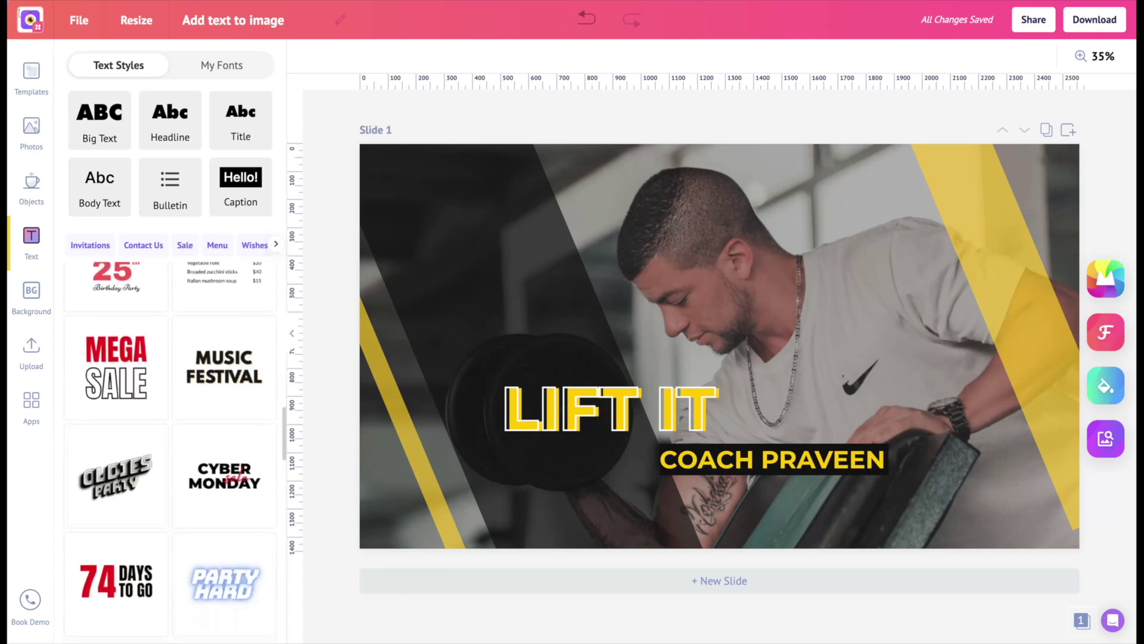
pyautogui.scroll(-10, 170, 453)
pyautogui.scroll(-10, 126, 379)
pyautogui.click(126, 379)
pyautogui.moveTo(732, 337); pyautogui.dragTo(562, 294)
pyautogui.moveTo(690, 378); pyautogui.dragTo(693, 385)
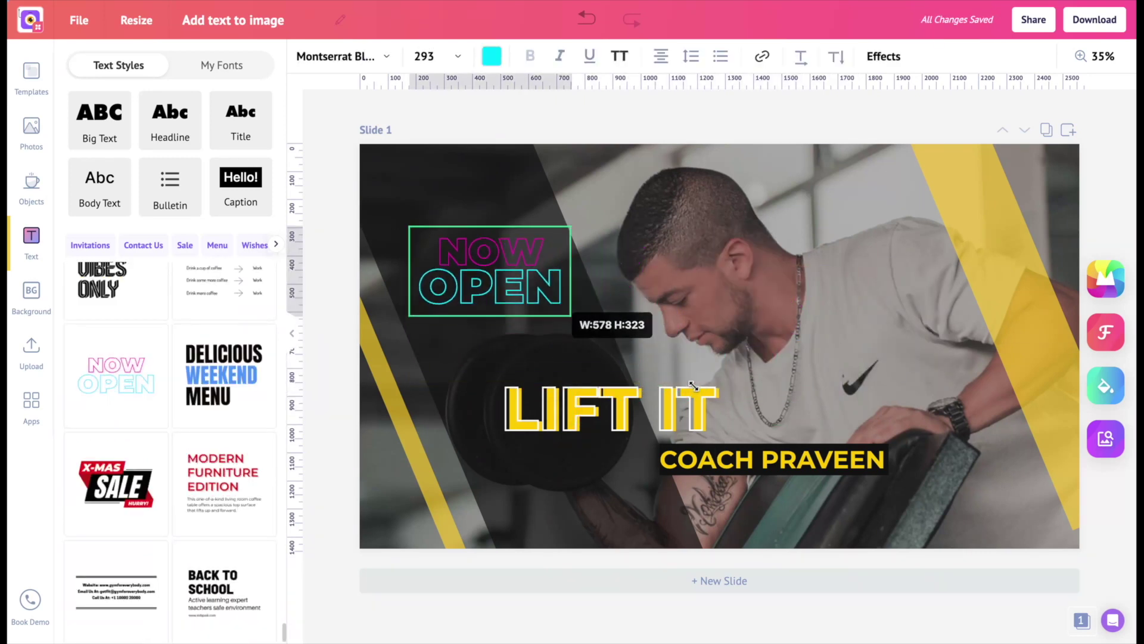
# Apply the Hollow effect, change the words to 'NEW' and 'VIDEO', and adjust alignment
pyautogui.click(887, 57)
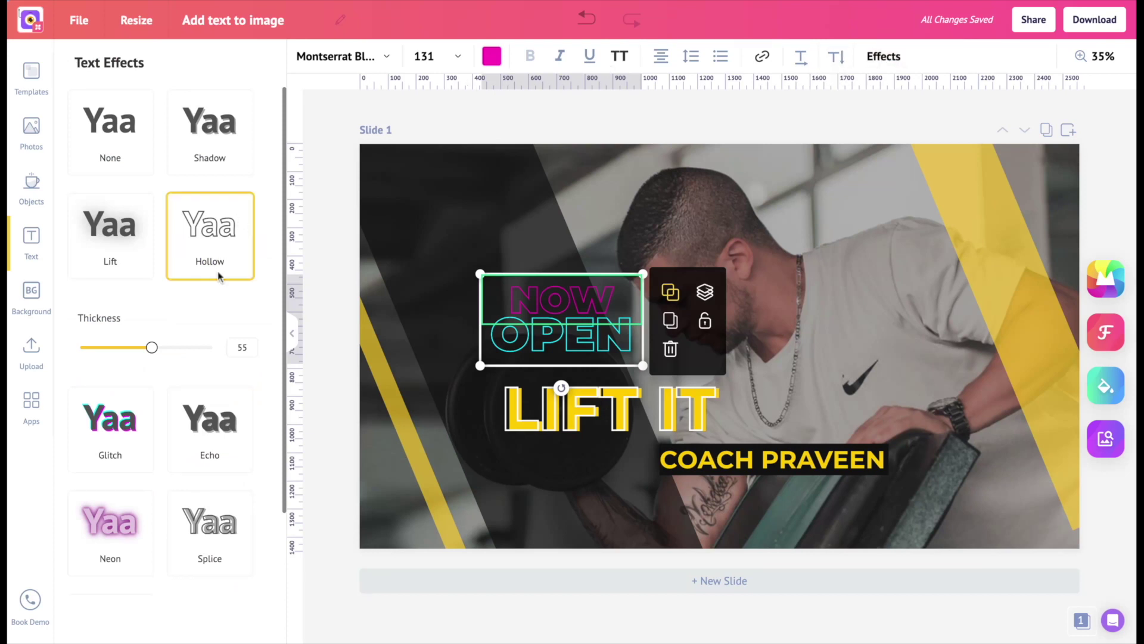
pyautogui.doubleClick(563, 299)
pyautogui.write('NEW')
pyautogui.hotkey('shift', 'Home')
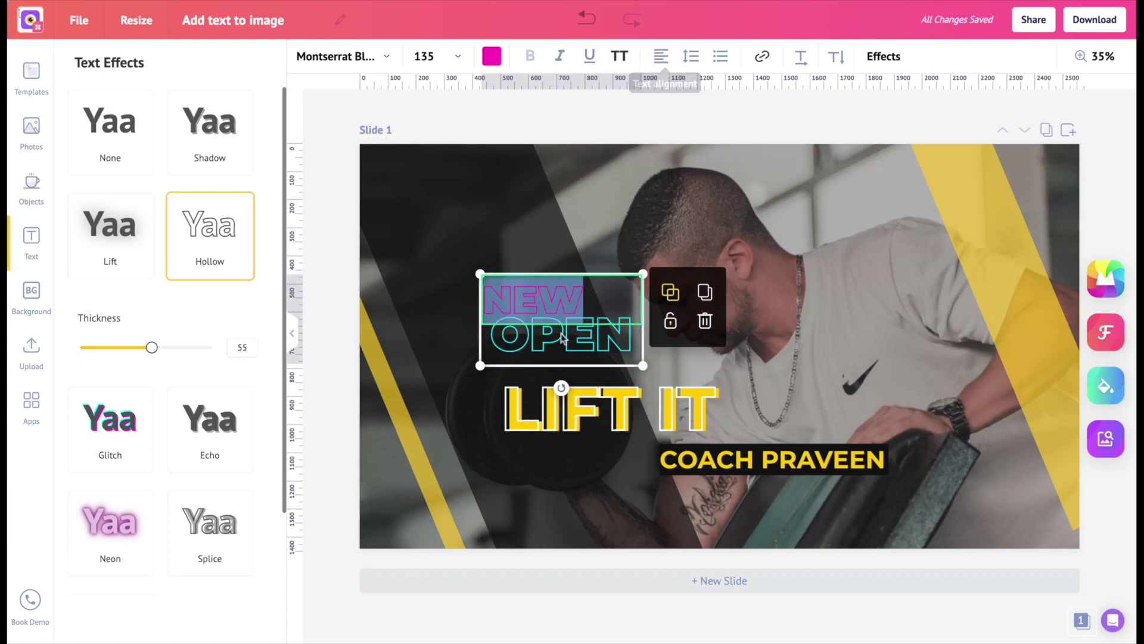
pyautogui.doubleClick(563, 336)
pyautogui.write('VIDEO')
pyautogui.click(657, 57)
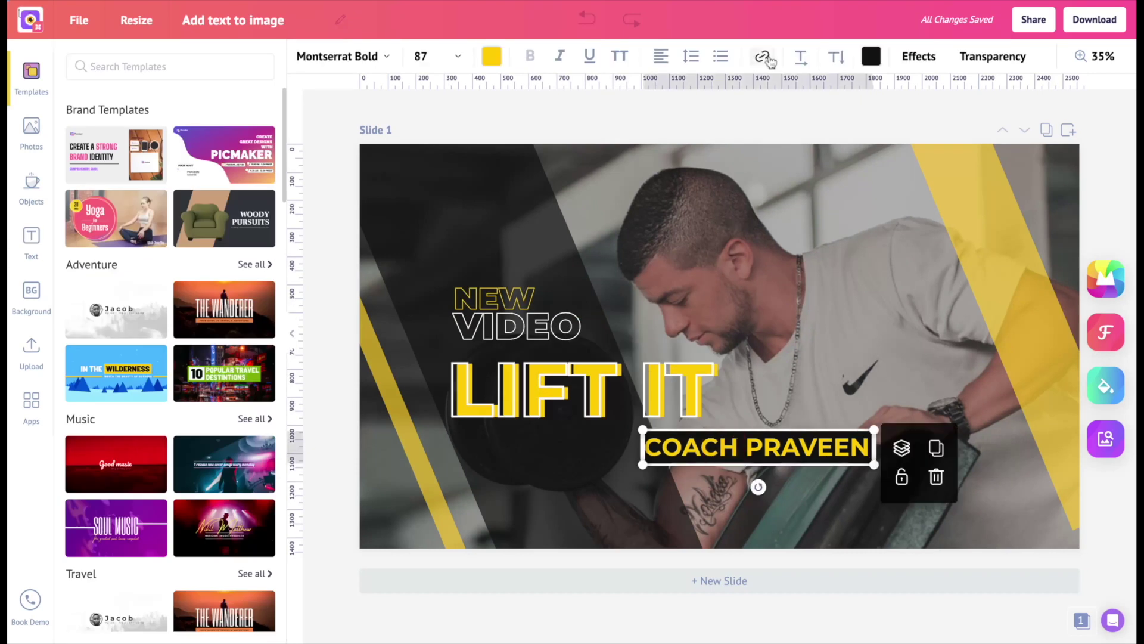
# Add a hyperlink to the coach's website on the name caption
pyautogui.click(763, 56)
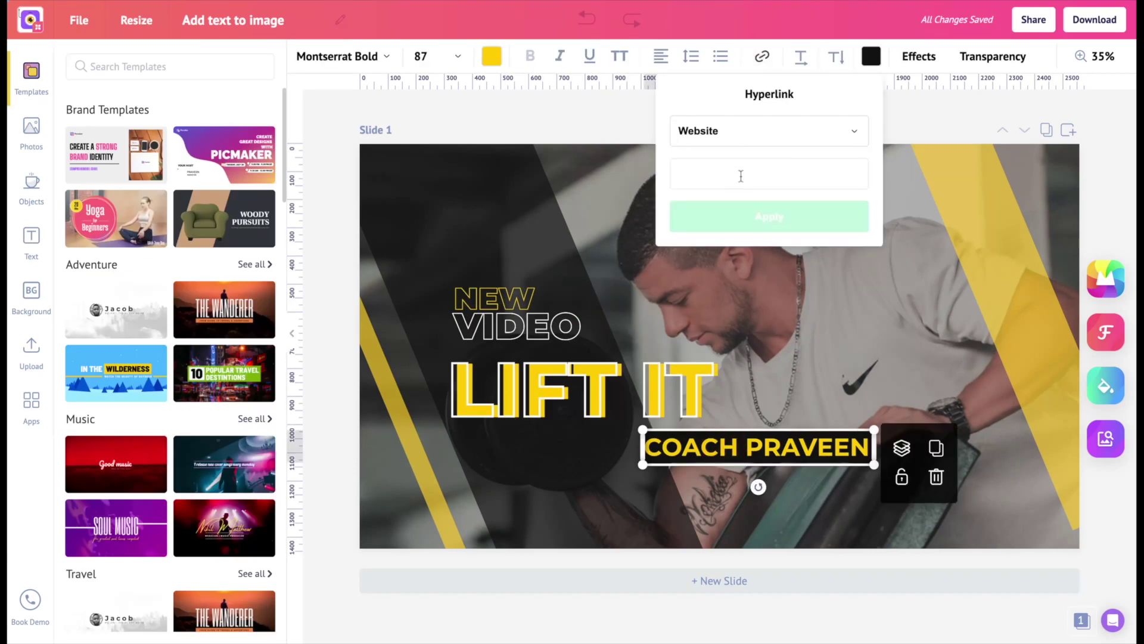
pyautogui.click(741, 176)
pyautogui.write('coachpraveen.com')
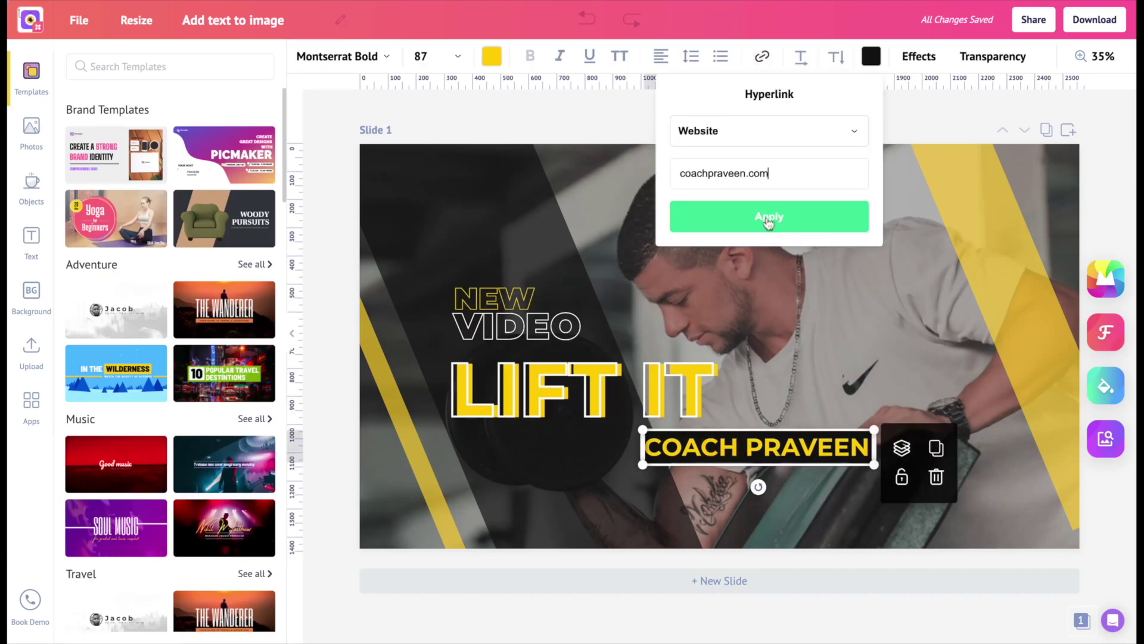
pyautogui.click(769, 219)
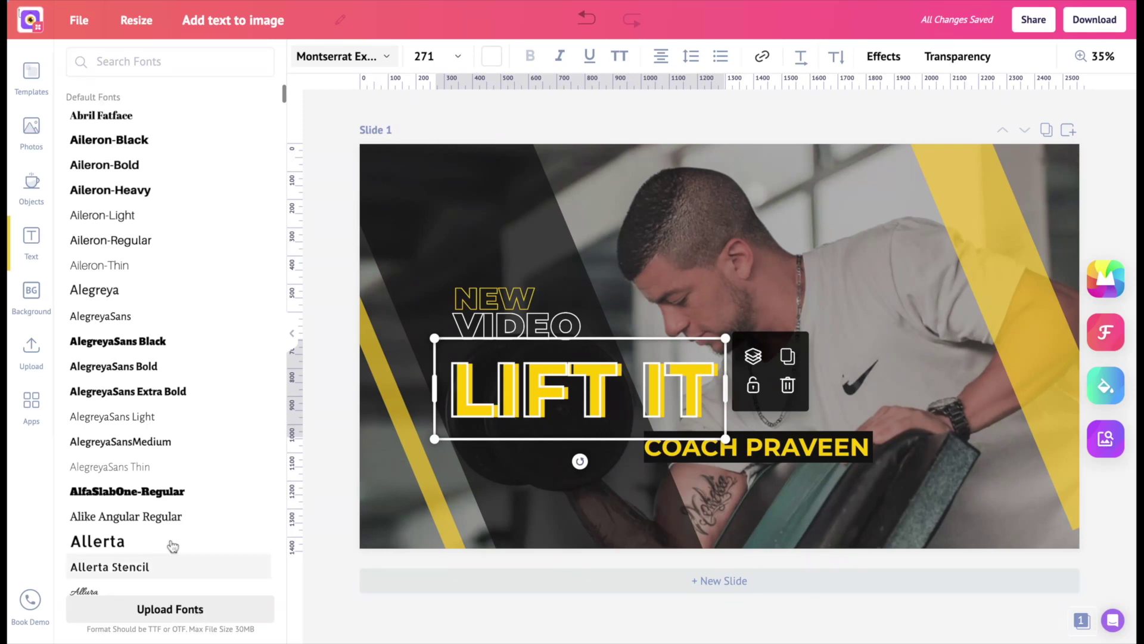
# Open the Text panel and view the uploaded fonts under My Fonts
pyautogui.click(33, 250)
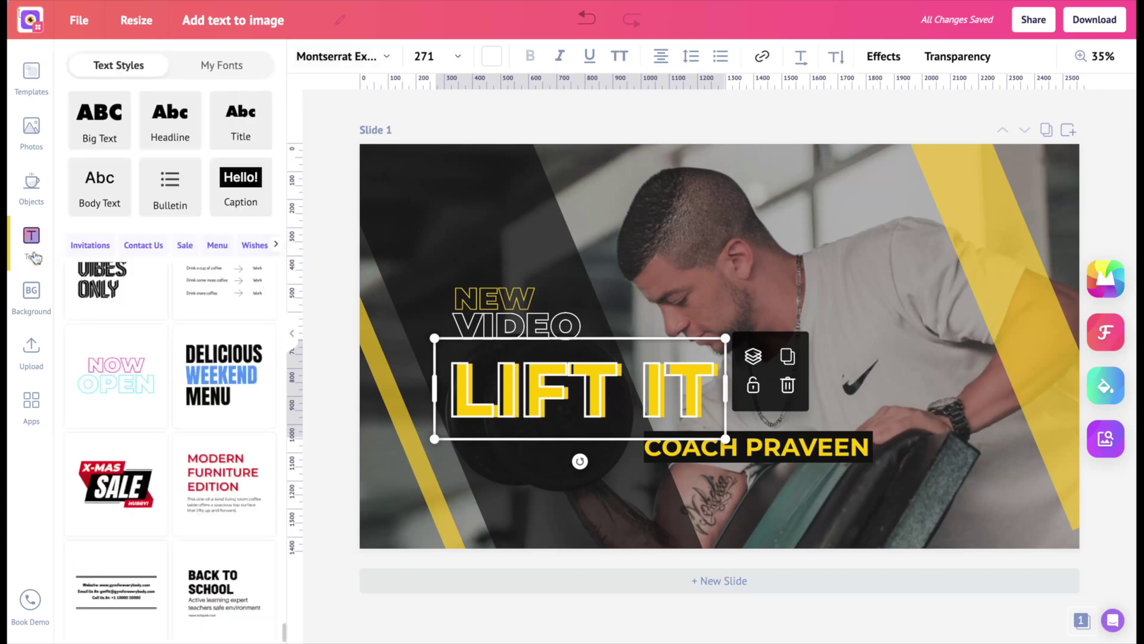
pyautogui.click(189, 71)
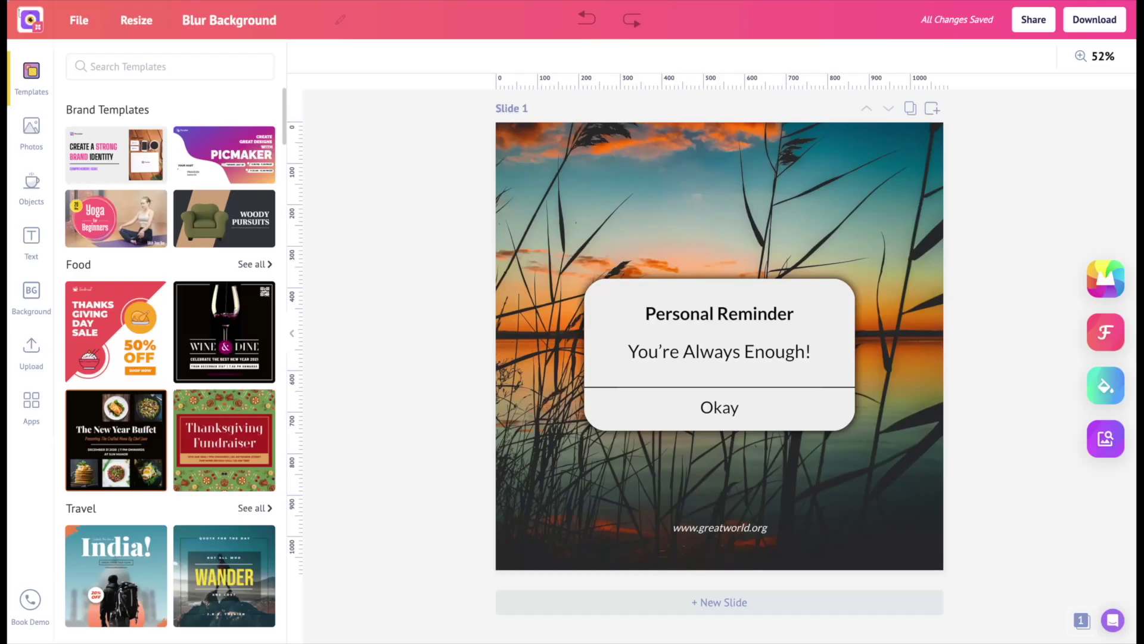
# Blur the sunset background photo slightly using the Adjustments blur slider
pyautogui.click(573, 209)
pyautogui.click(568, 66)
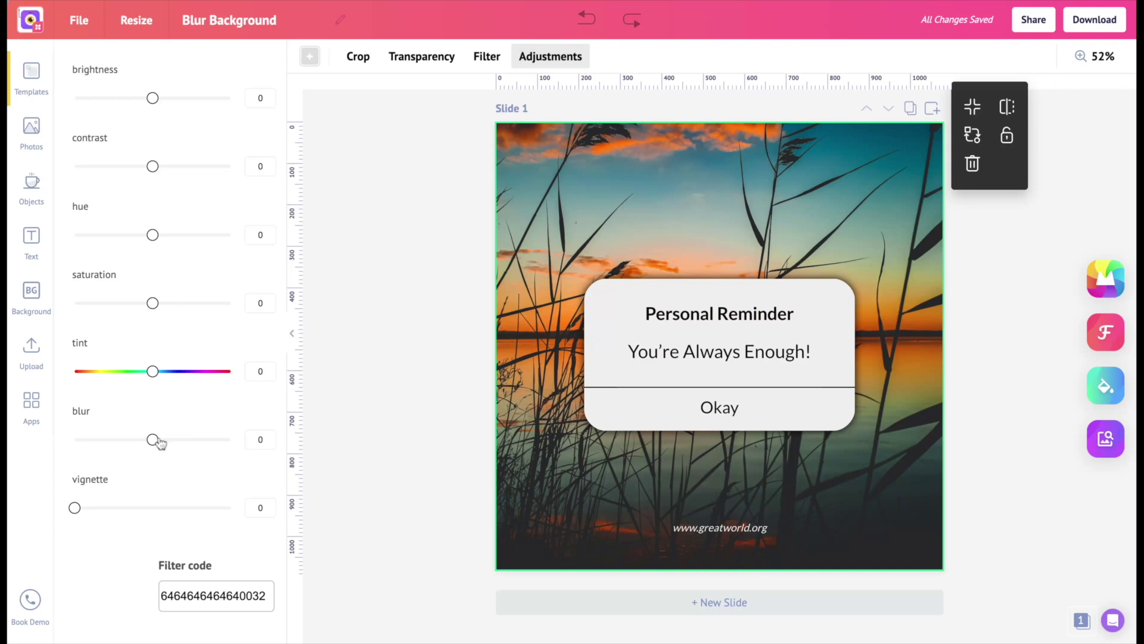
pyautogui.moveTo(156, 443); pyautogui.dragTo(166, 440)
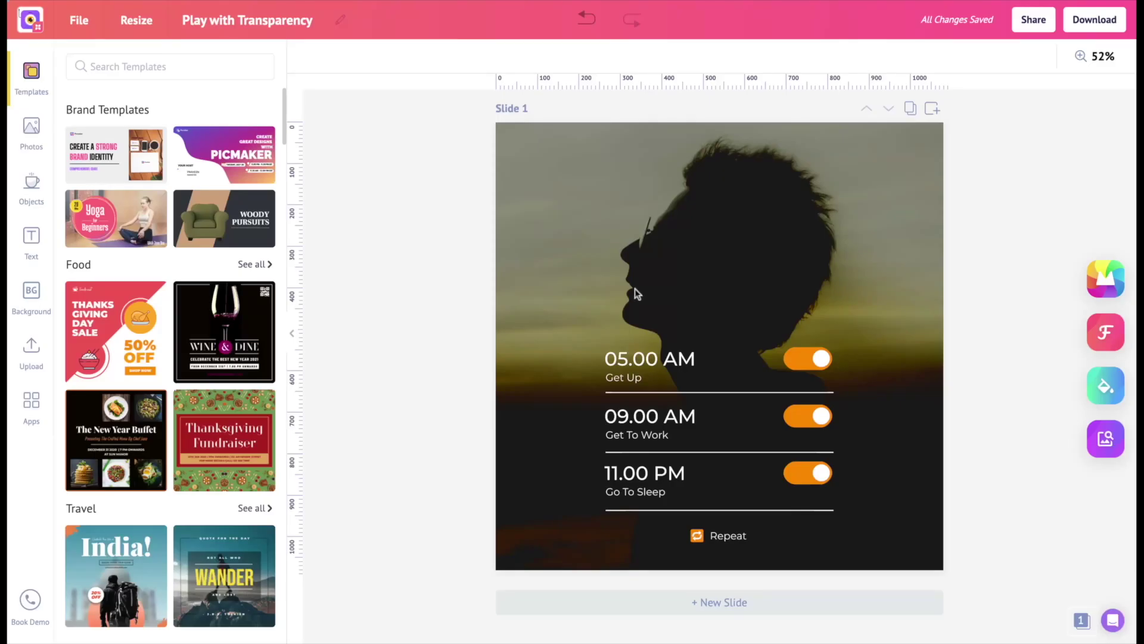
# Tint the silhouette background photo with the red Company 3 colour swatch
pyautogui.click(636, 294)
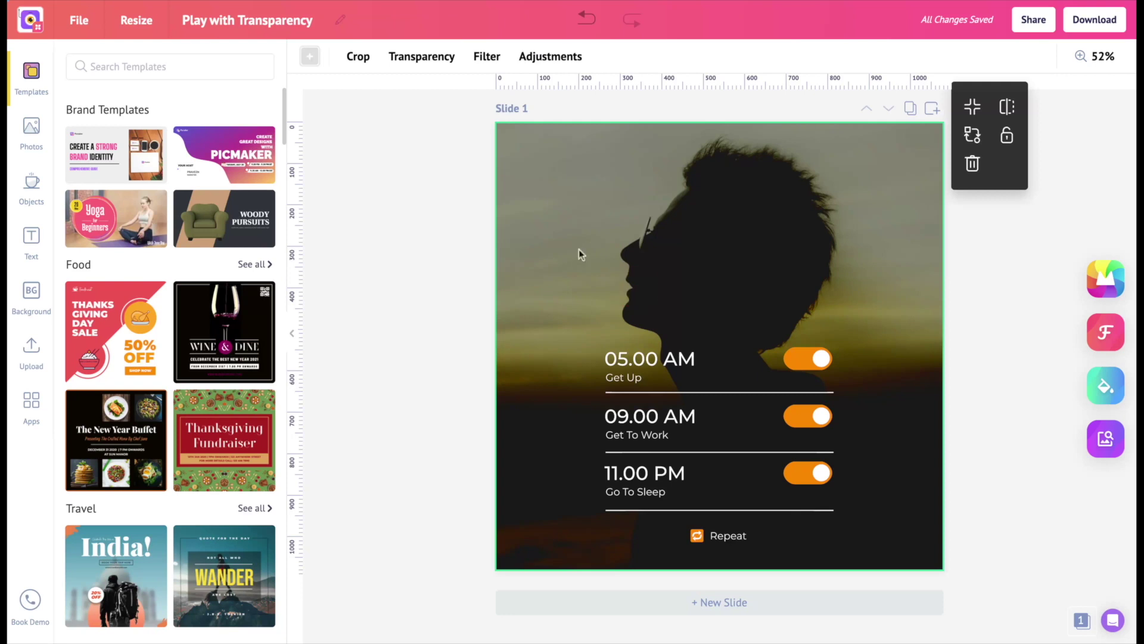
pyautogui.click(310, 57)
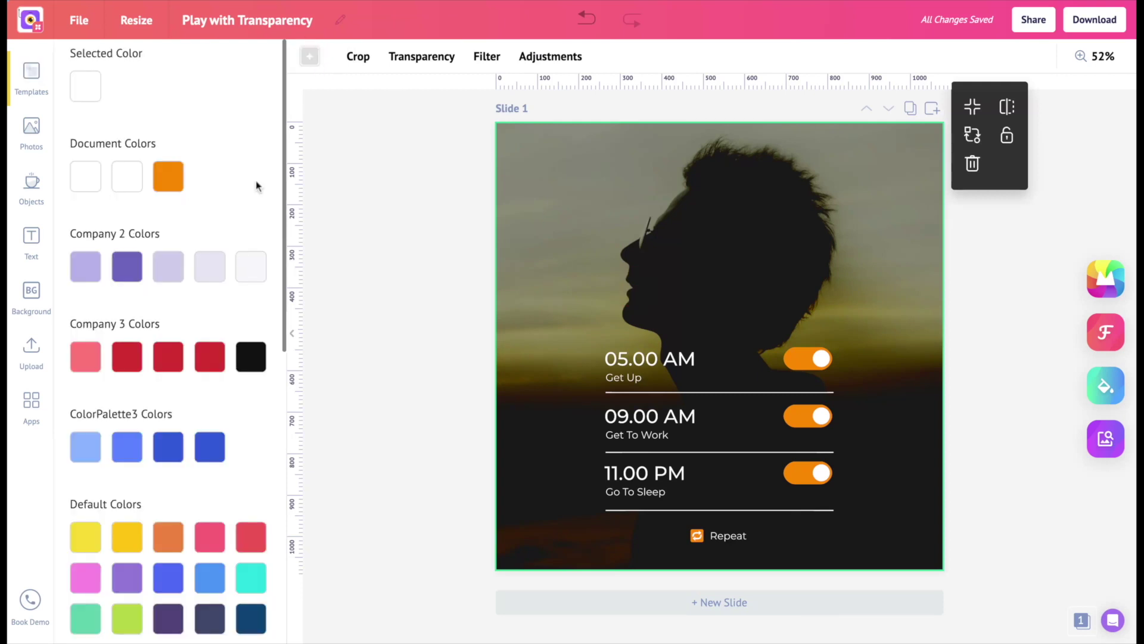
pyautogui.click(169, 357)
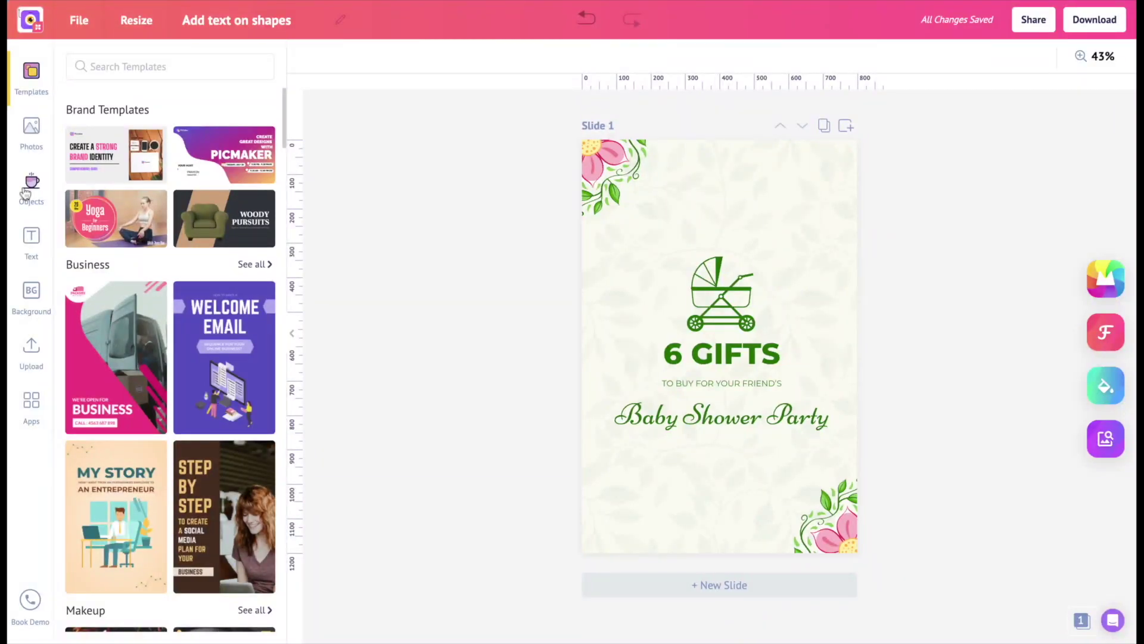
# Add a caption text box reading 'TO BUY FOR YOUR FRIENDS'
pyautogui.click(25, 193)
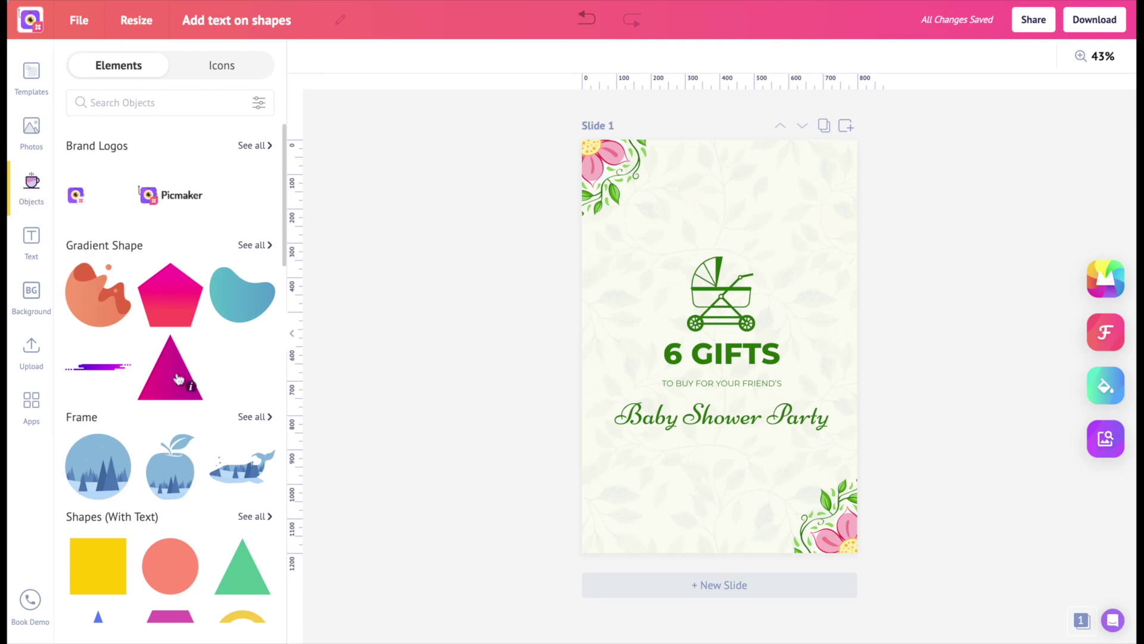
pyautogui.scroll(-3, 178, 379)
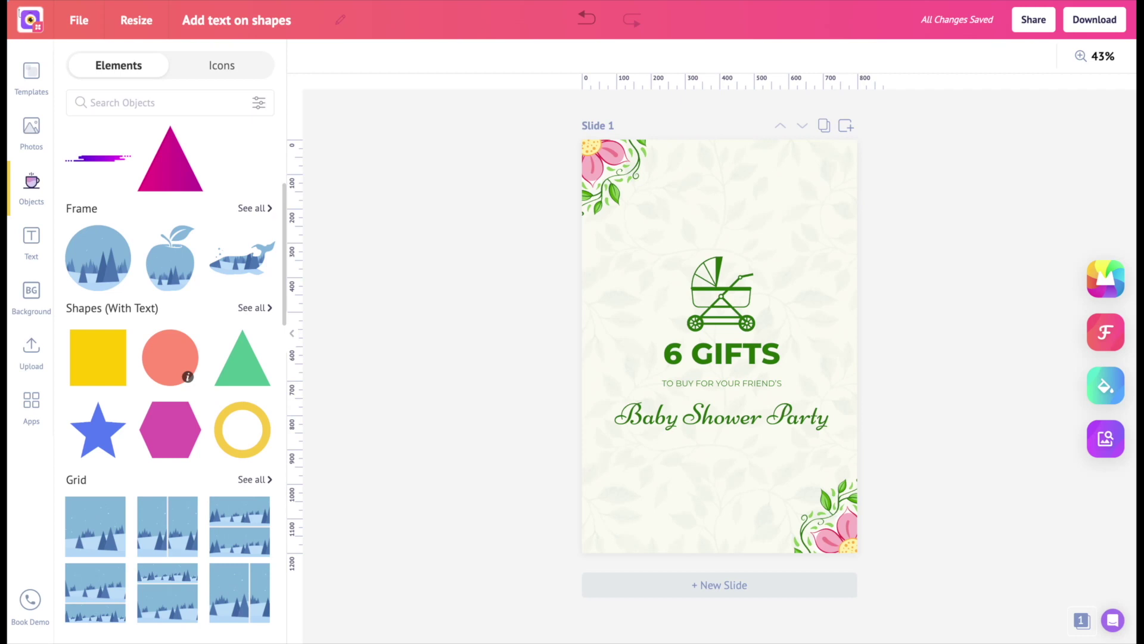
pyautogui.click(32, 238)
pyautogui.click(241, 185)
pyautogui.write('TO BUY FOR YOUR FRIENDS')
# Style the caption in green Montserrat and place it below 6 GIFTS
pyautogui.click(373, 55)
pyautogui.write('MONT')
pyautogui.click(184, 371)
pyautogui.click(872, 56)
pyautogui.click(250, 174)
pyautogui.moveTo(715, 316); pyautogui.dragTo(722, 385)
pyautogui.click(814, 370)
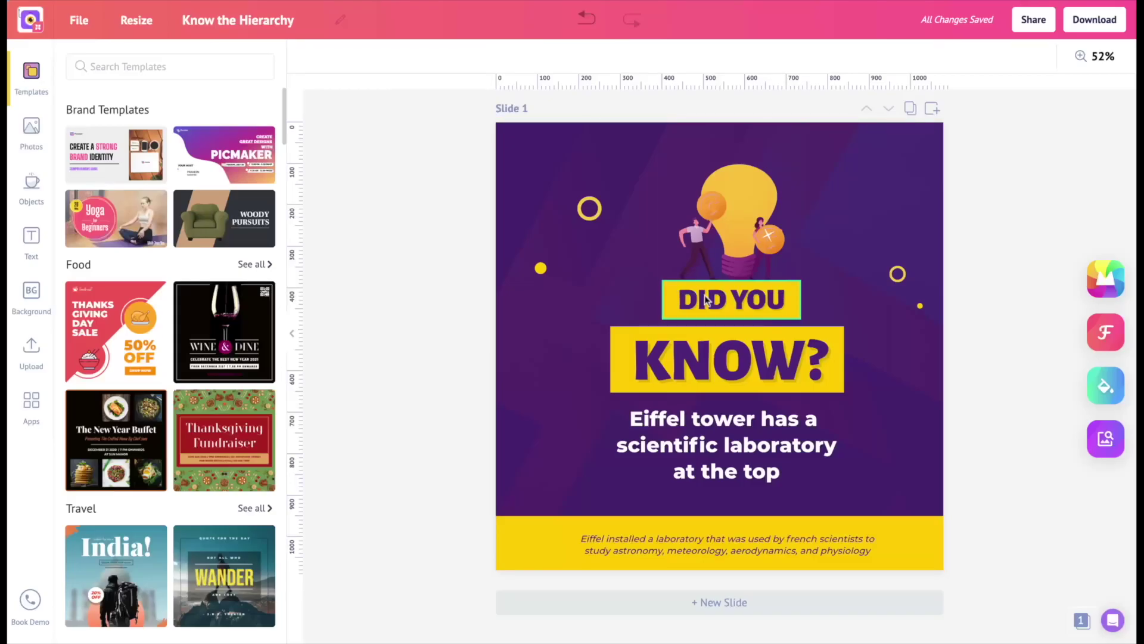
# Inspect the DID YOU, KNOW? and Eiffel tower fact text boxes on Know the Hierarchy
pyautogui.click(705, 300)
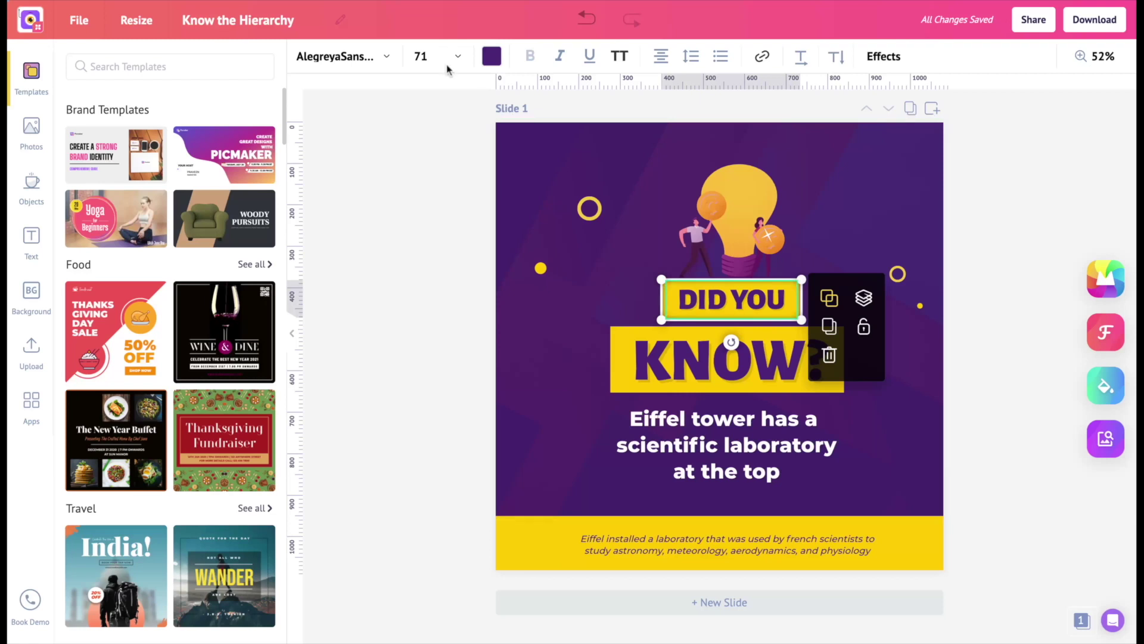
pyautogui.click(683, 358)
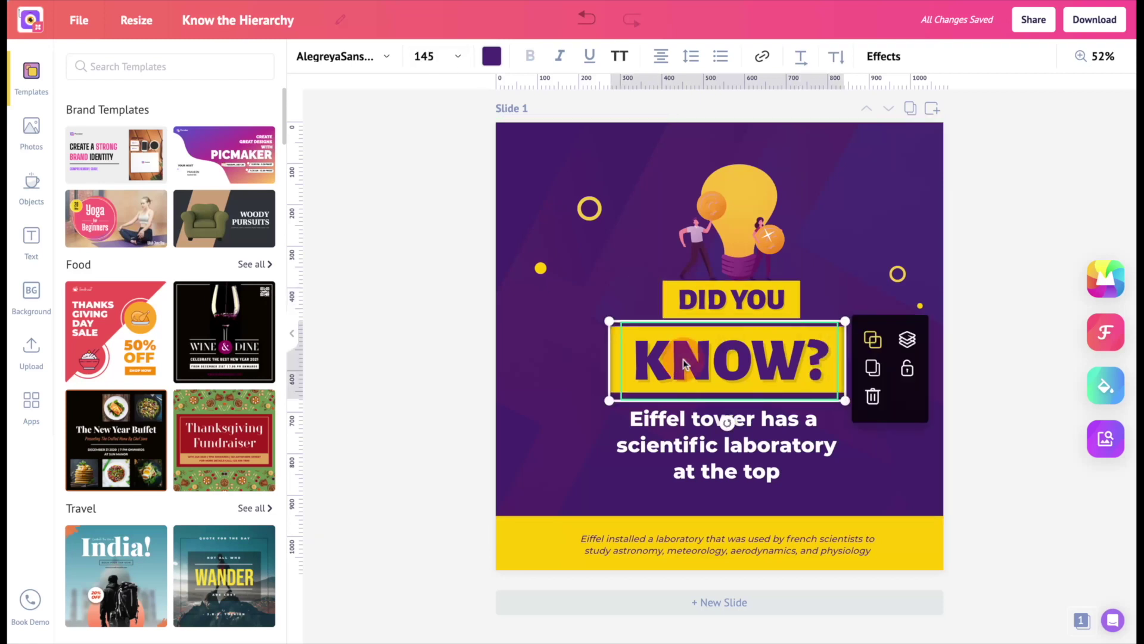
pyautogui.click(696, 439)
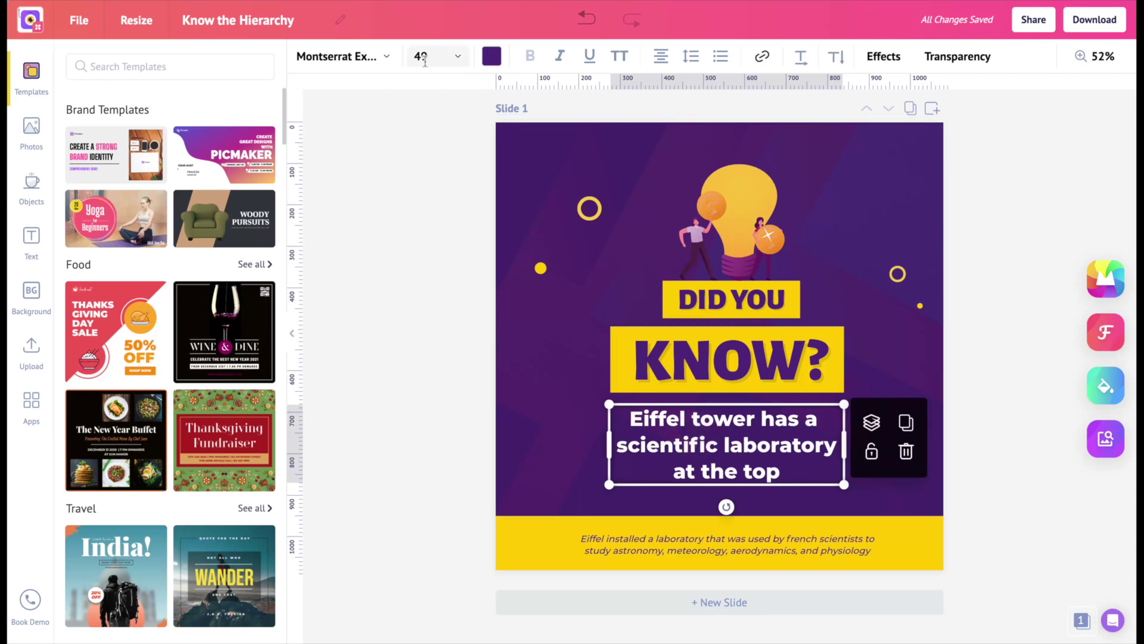
pyautogui.click(458, 221)
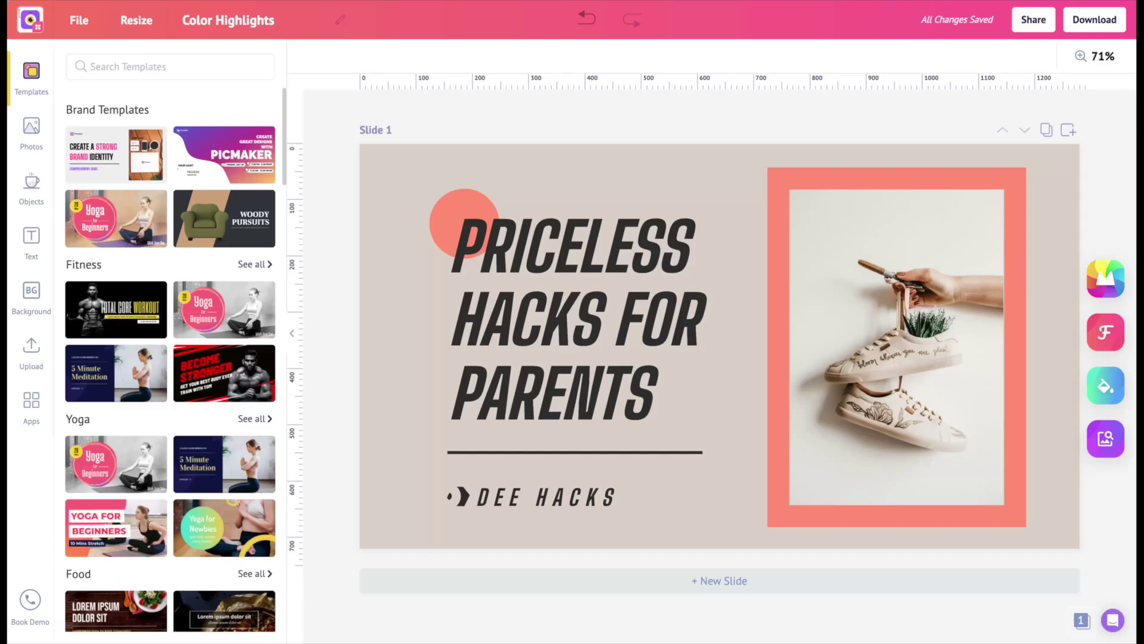
# Colour the word PARENTS in PRICELESS HACKS FOR PARENTS with the salmon swatch
pyautogui.click(571, 393)
pyautogui.doubleClick(571, 393)
pyautogui.click(490, 54)
pyautogui.click(171, 173)
pyautogui.click(321, 236)
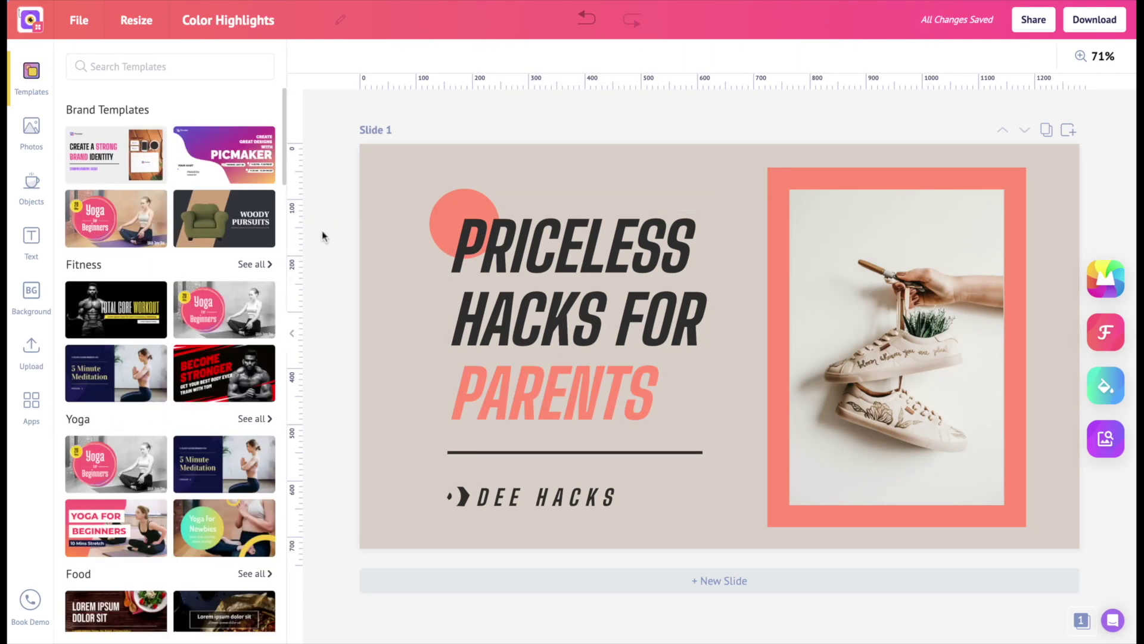